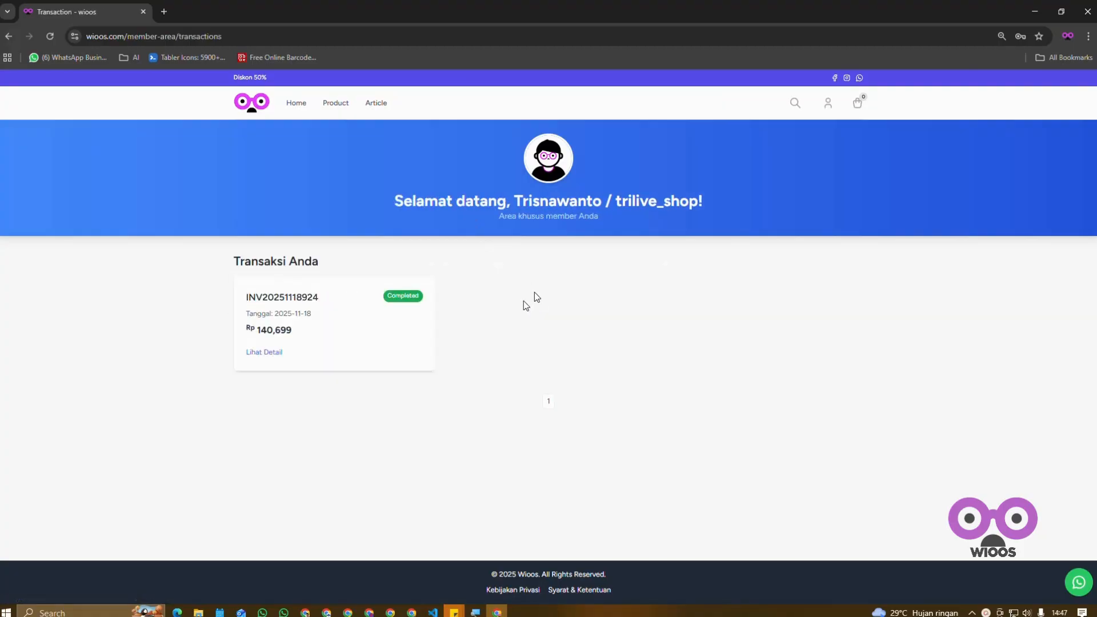
Step: Open the completed transaction's details, follow its KASIRPRO download link and download kasirpro-v1.1.3.zip from the shared Drive folder
{"action": "left_click", "coordinate": [252, 357]}
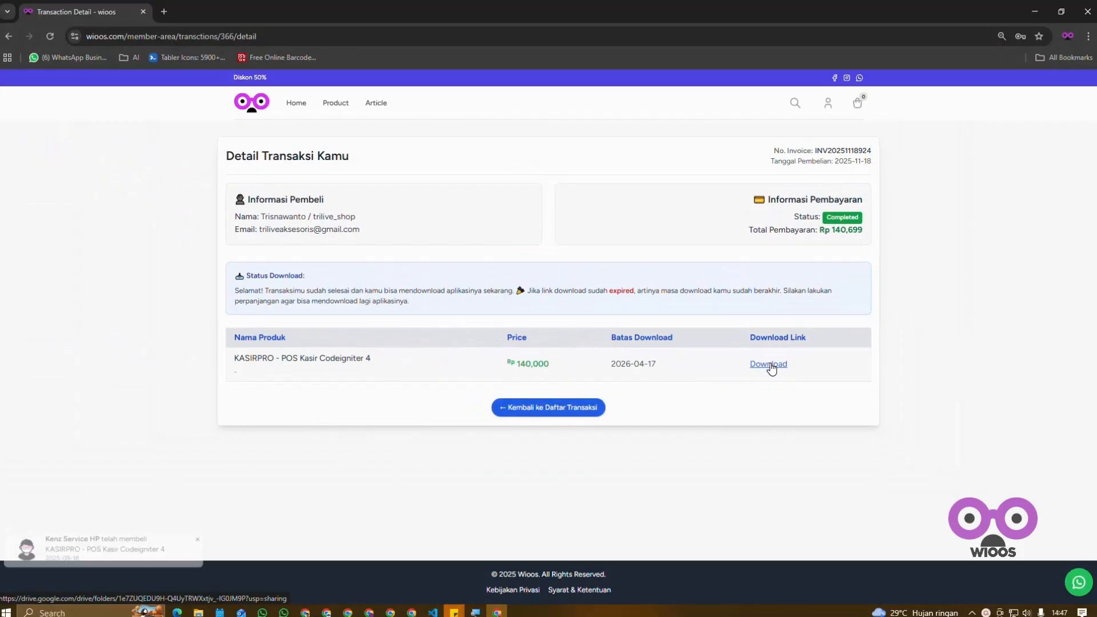
{"action": "left_click", "coordinate": [768, 365]}
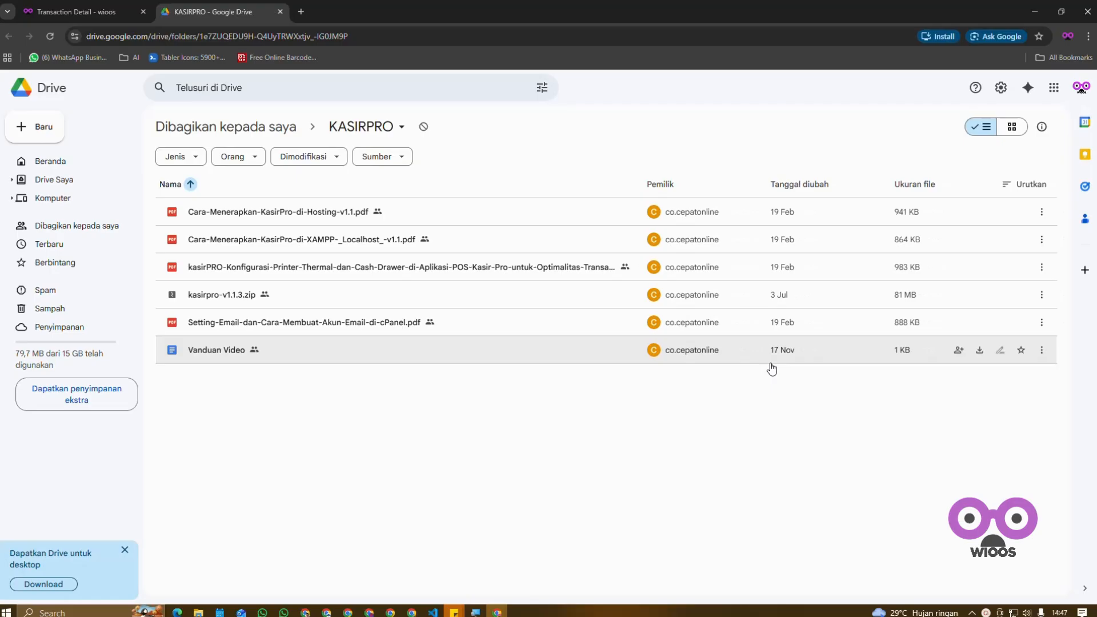
{"action": "left_click", "coordinate": [313, 295]}
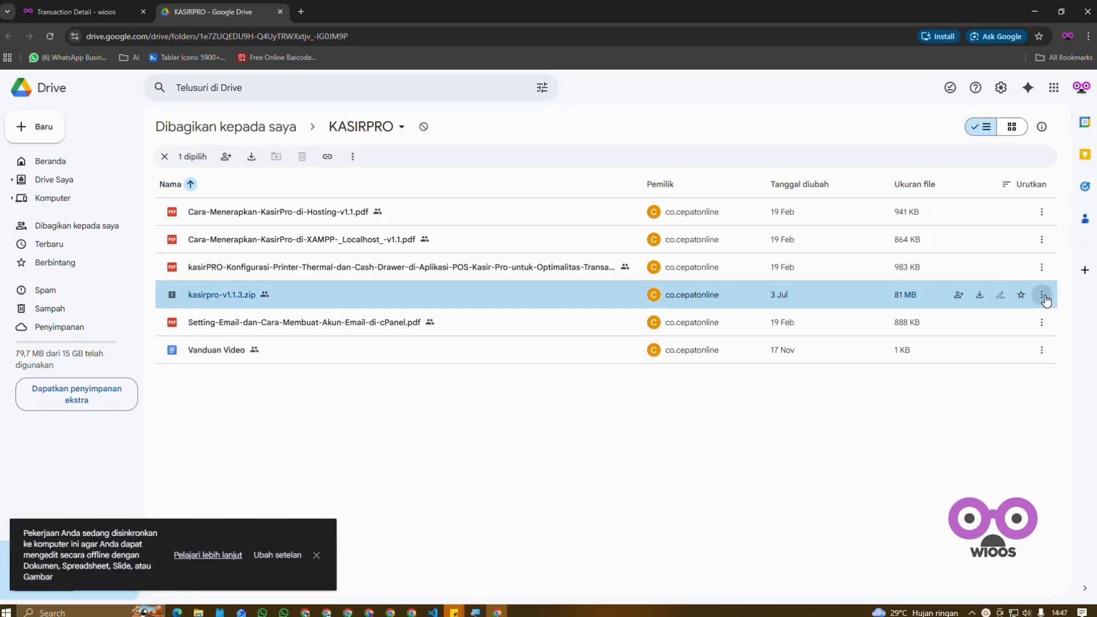
{"action": "left_click", "coordinate": [1040, 294]}
{"action": "left_click", "coordinate": [922, 349]}
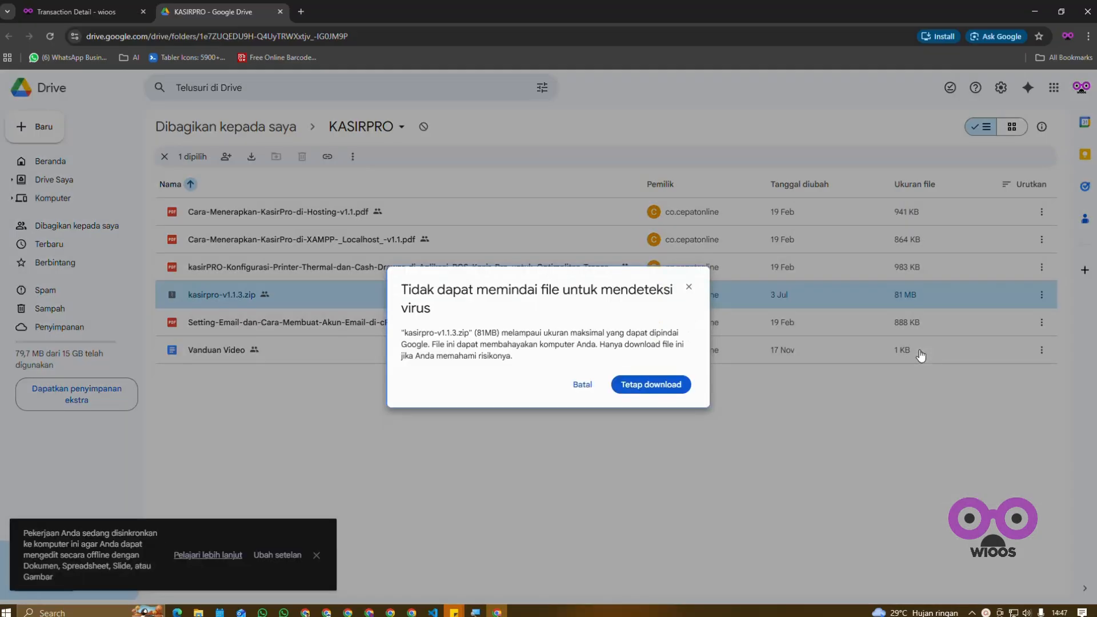
{"action": "left_click", "coordinate": [661, 384]}
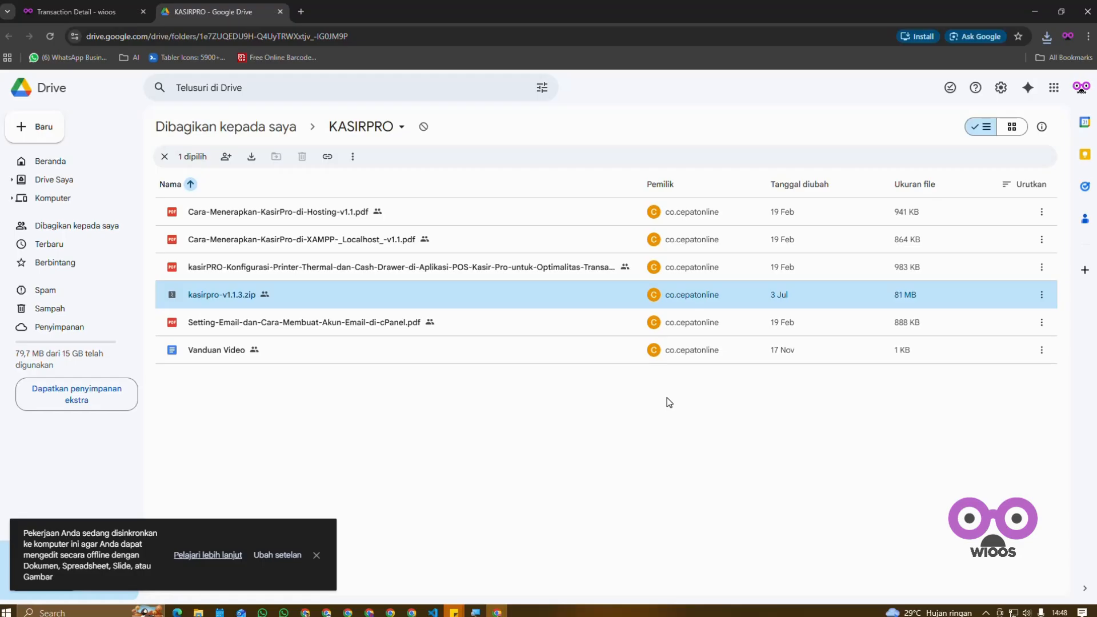
Step: Show the downloaded kasirpro-v1.1.3.zip in File Explorer and extract its contents directly into the Downloads folder
{"action": "left_click", "coordinate": [1043, 38]}
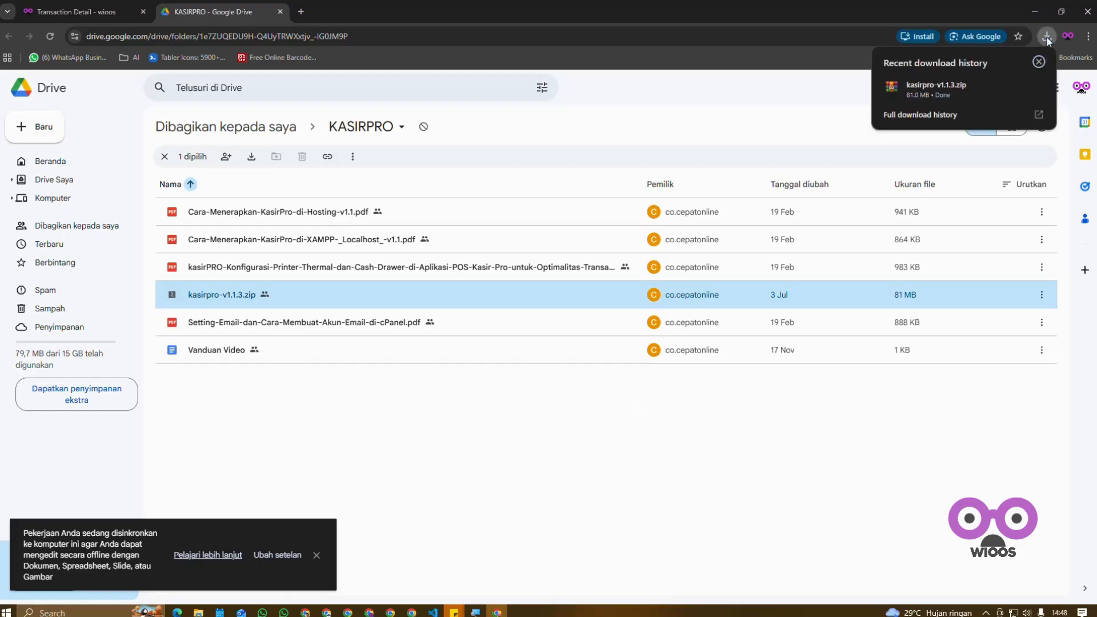
{"action": "left_click", "coordinate": [1016, 87]}
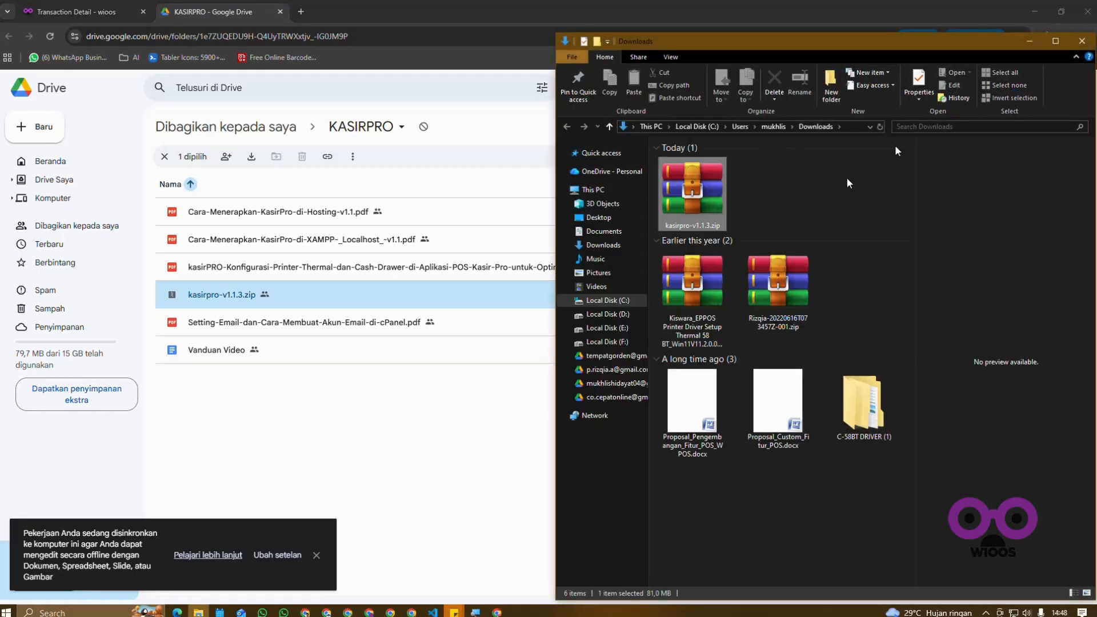
{"action": "right_click", "coordinate": [714, 181]}
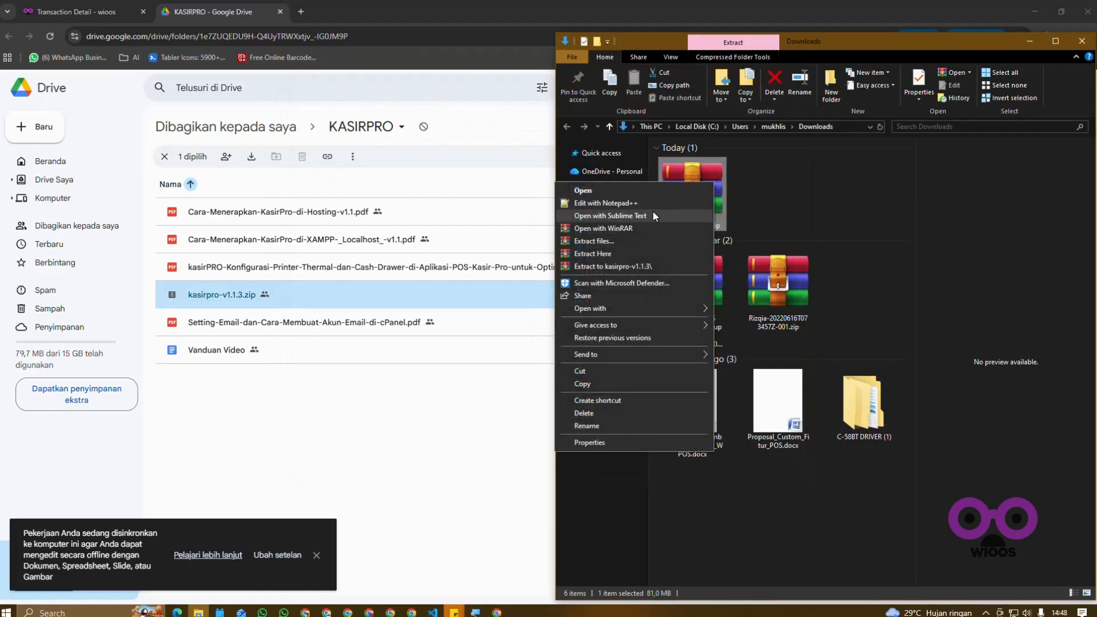
{"action": "left_click", "coordinate": [615, 252]}
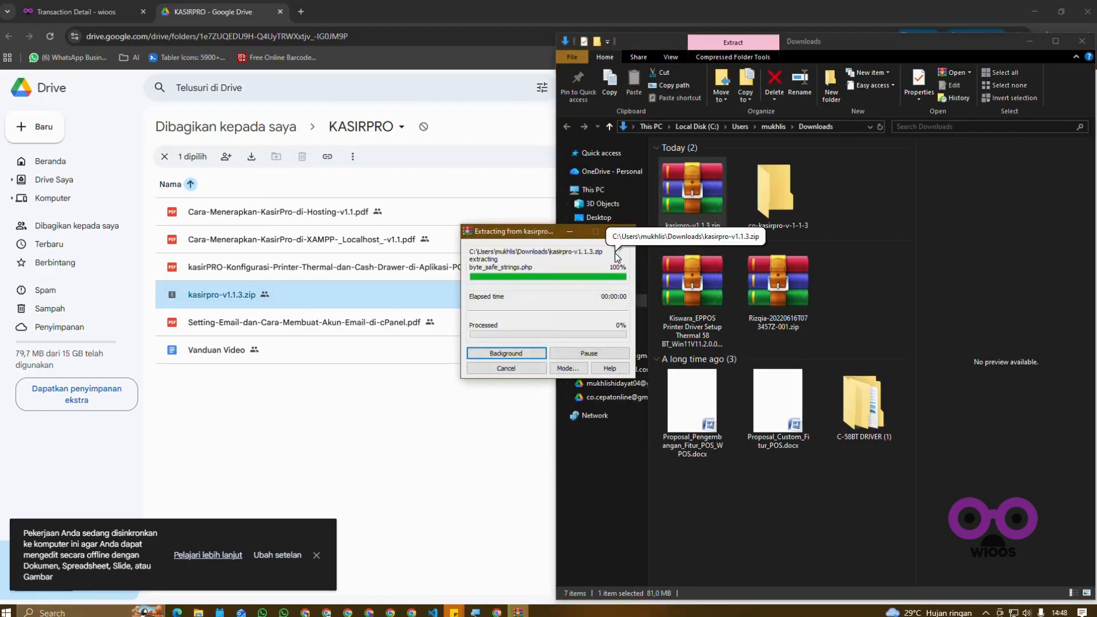
{"action": "right_click", "coordinate": [859, 186]}
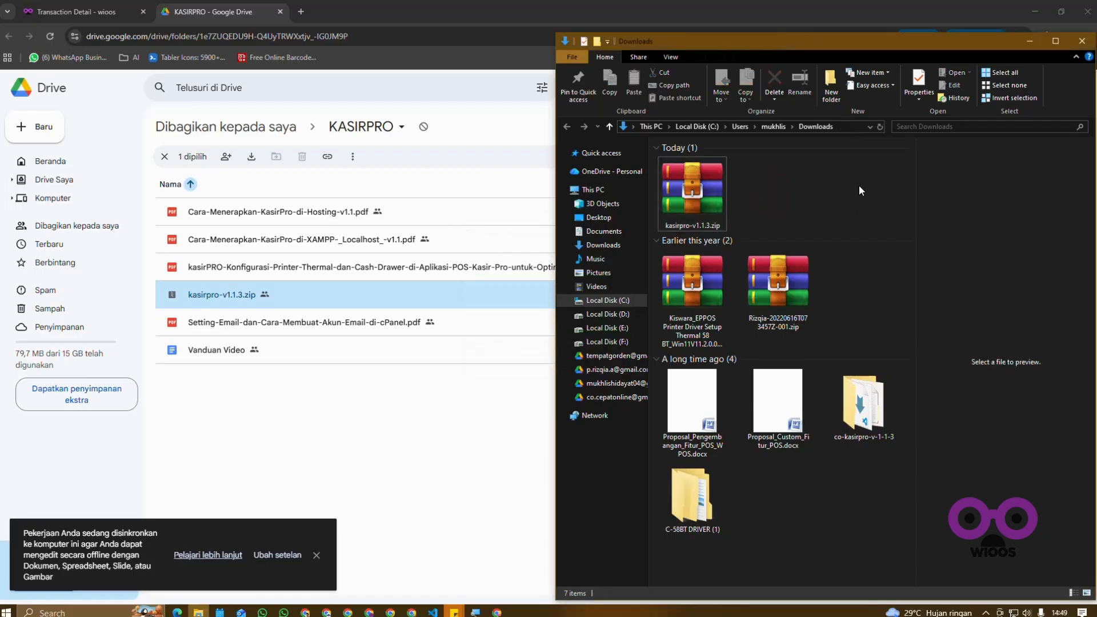
{"action": "left_click", "coordinate": [793, 233]}
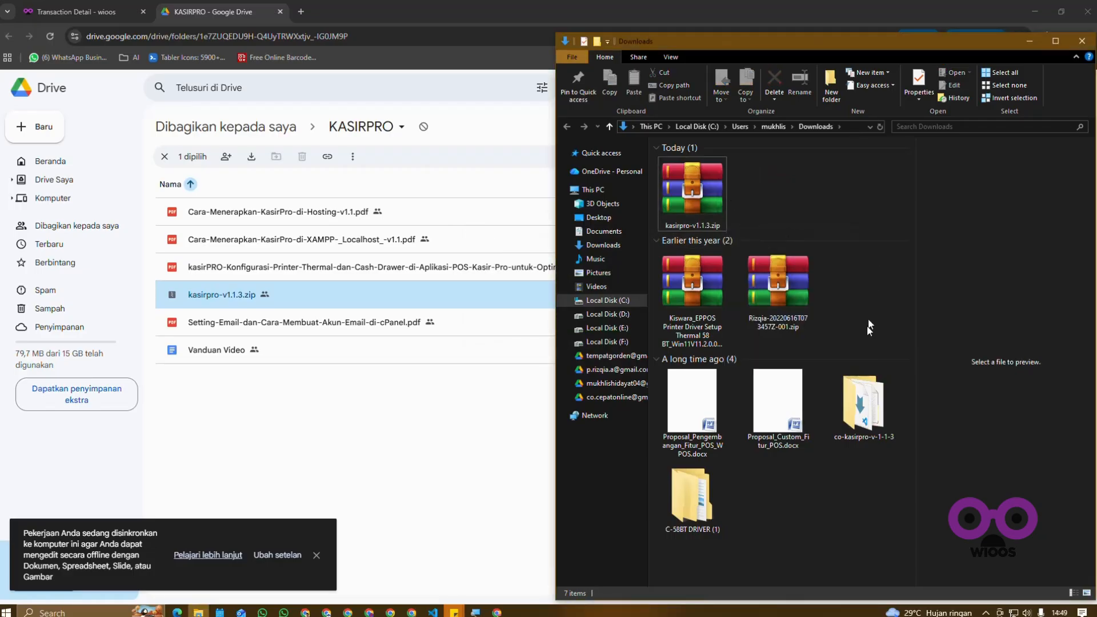
Step: Rename the extracted co-kasirpro-v-1-1-3 folder as kasirpro
{"action": "right_click", "coordinate": [866, 411]}
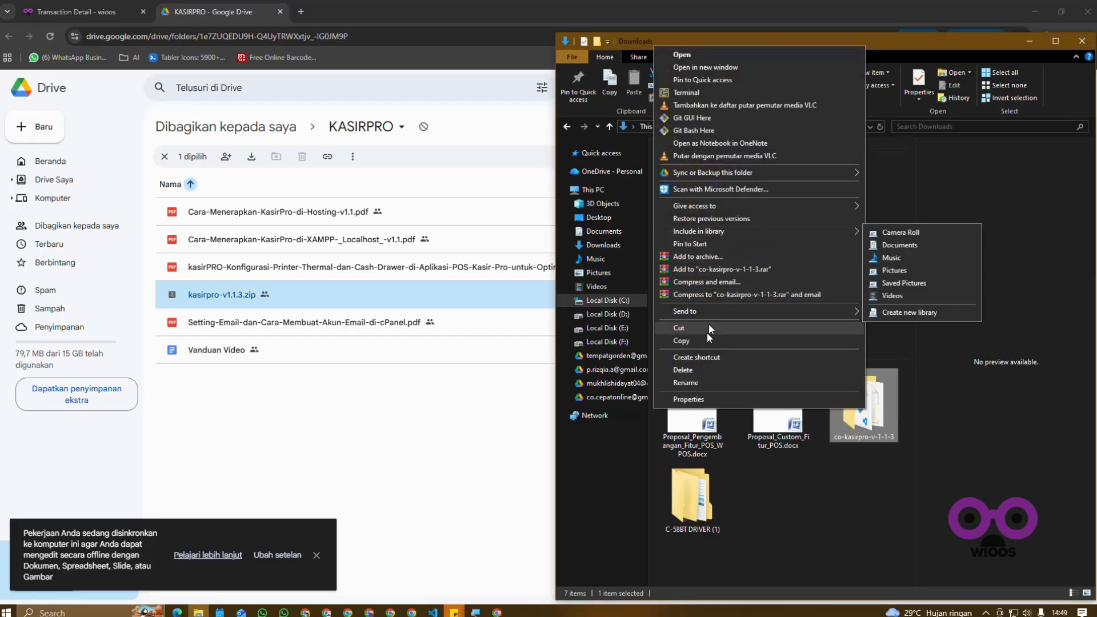
{"action": "left_click", "coordinate": [696, 381]}
{"action": "type", "text": "kasirpro"}
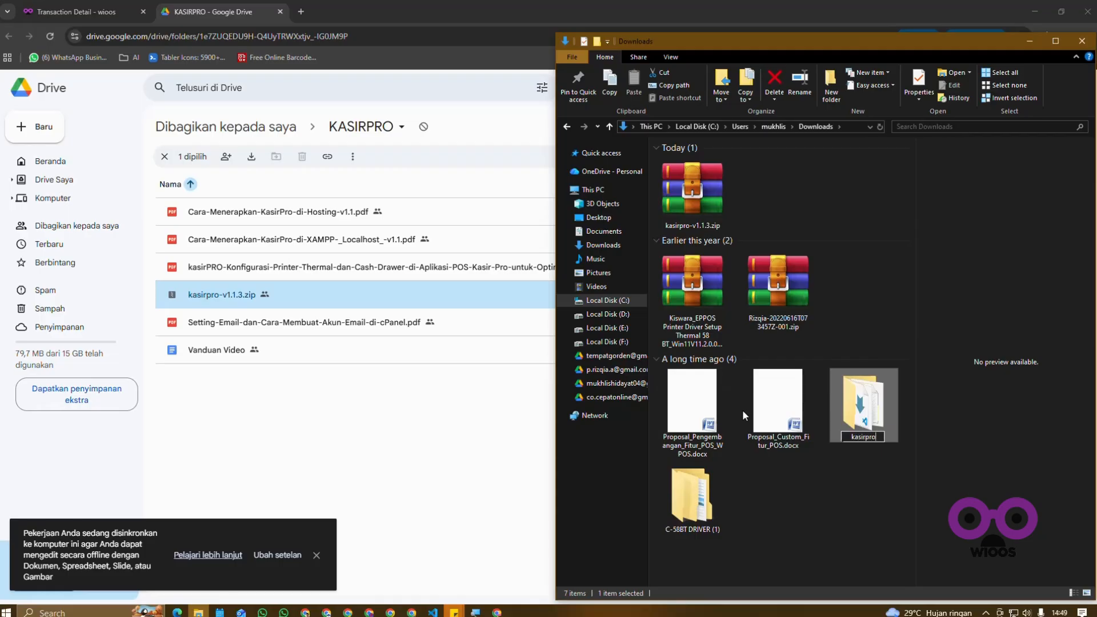
{"action": "key", "text": "Return"}
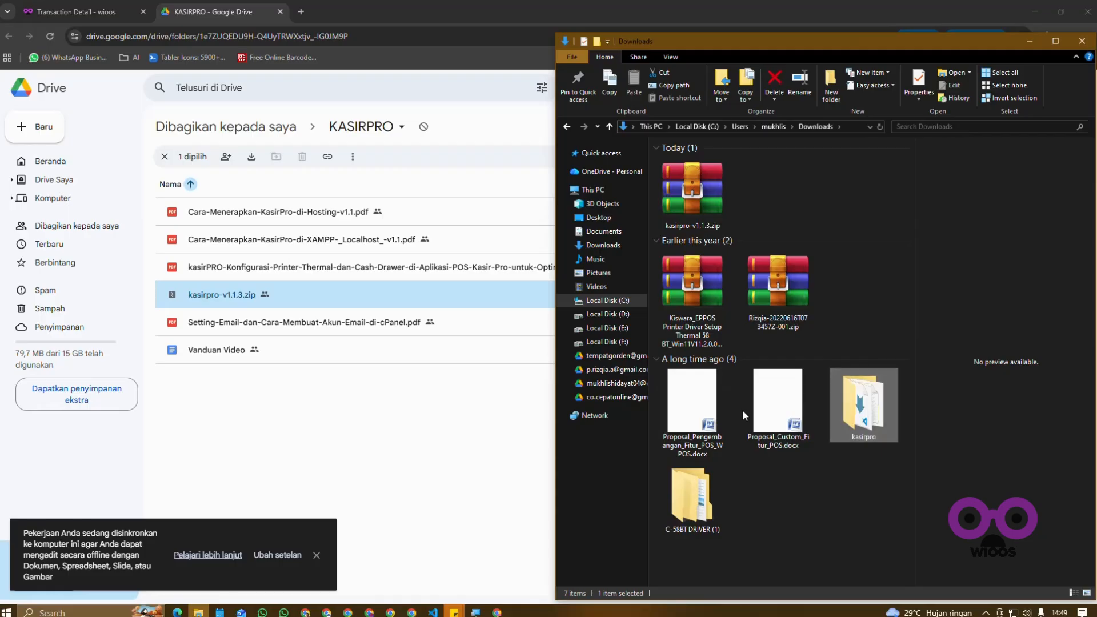
Step: Move the kasirpro folder from Downloads to C:\xampp\htdocs and open it there
{"action": "right_click", "coordinate": [854, 401]}
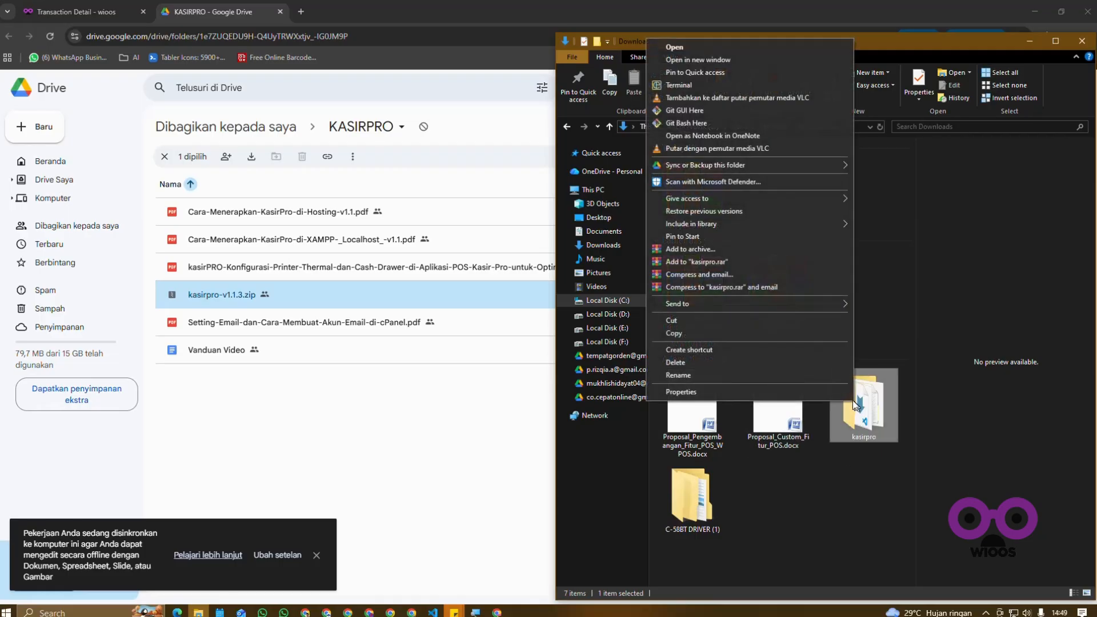
{"action": "left_click", "coordinate": [725, 321]}
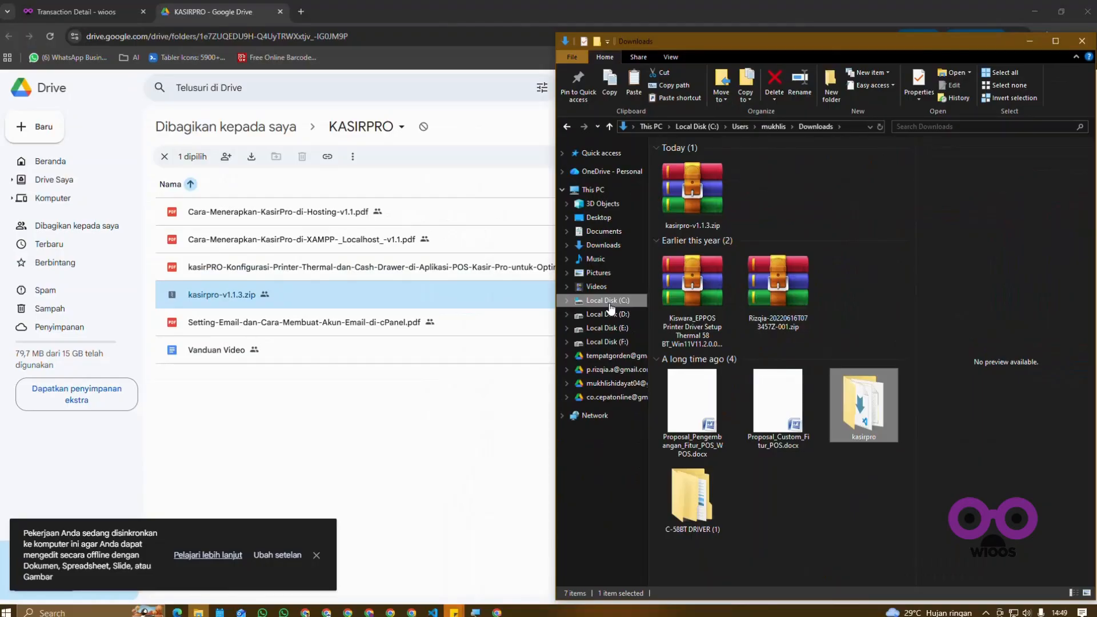
{"action": "left_click", "coordinate": [607, 303]}
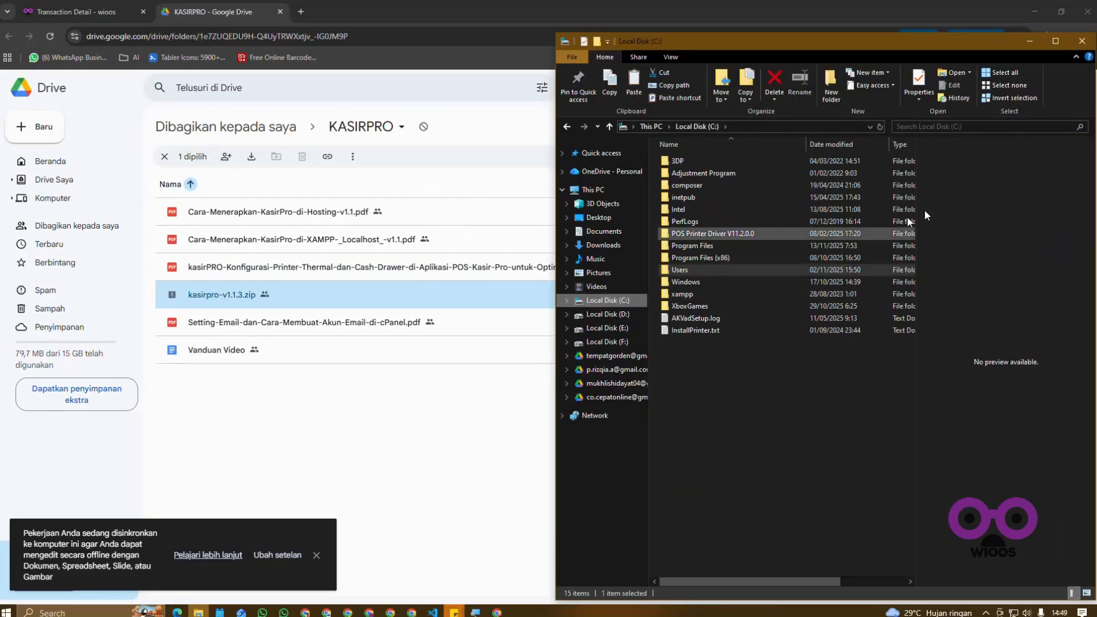
{"action": "left_click", "coordinate": [1056, 41]}
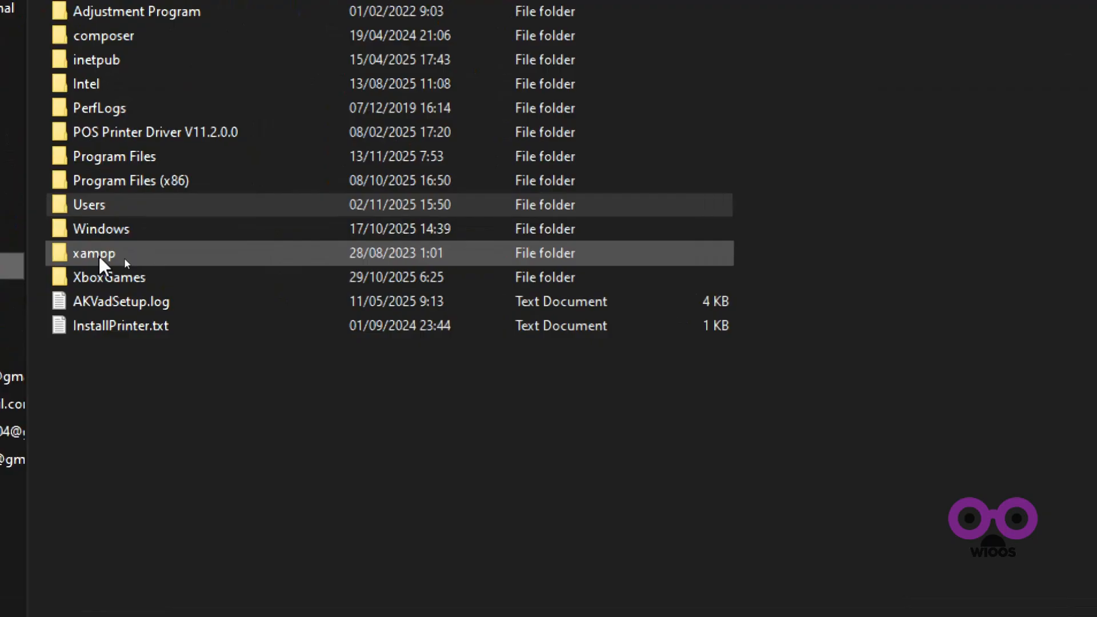
{"action": "left_click", "coordinate": [98, 256]}
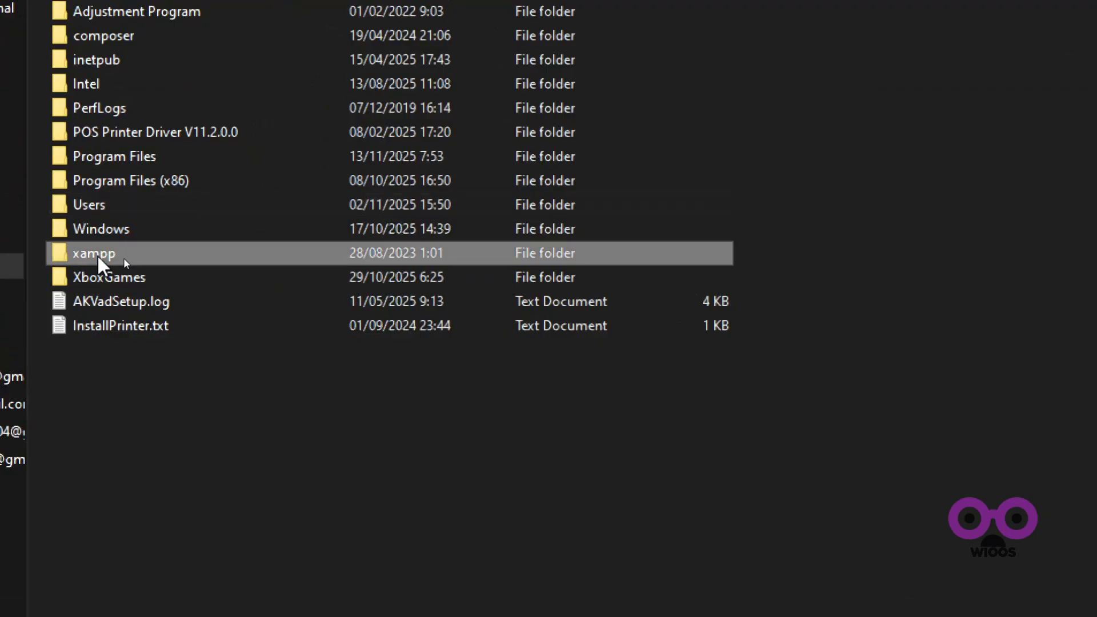
{"action": "double_click", "coordinate": [123, 258]}
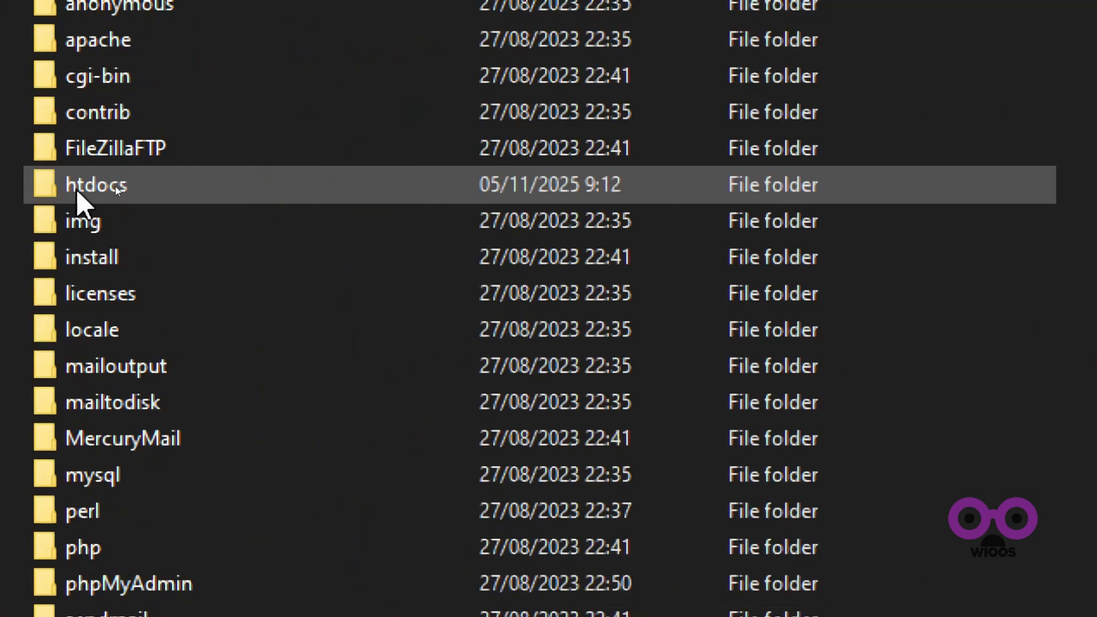
{"action": "double_click", "coordinate": [75, 188]}
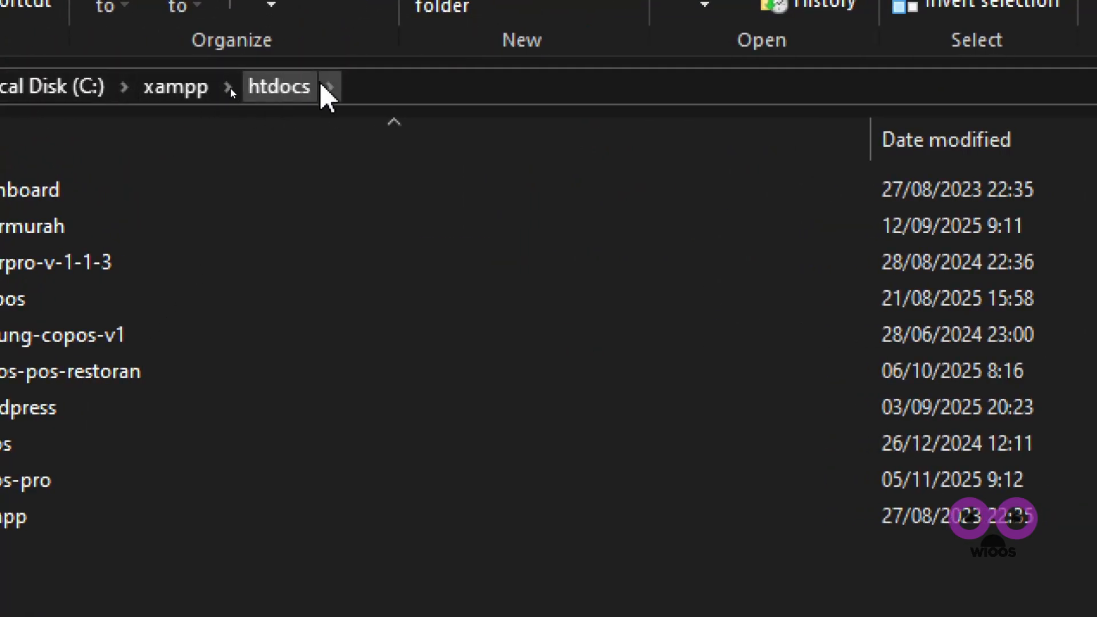
{"action": "right_click", "coordinate": [193, 294]}
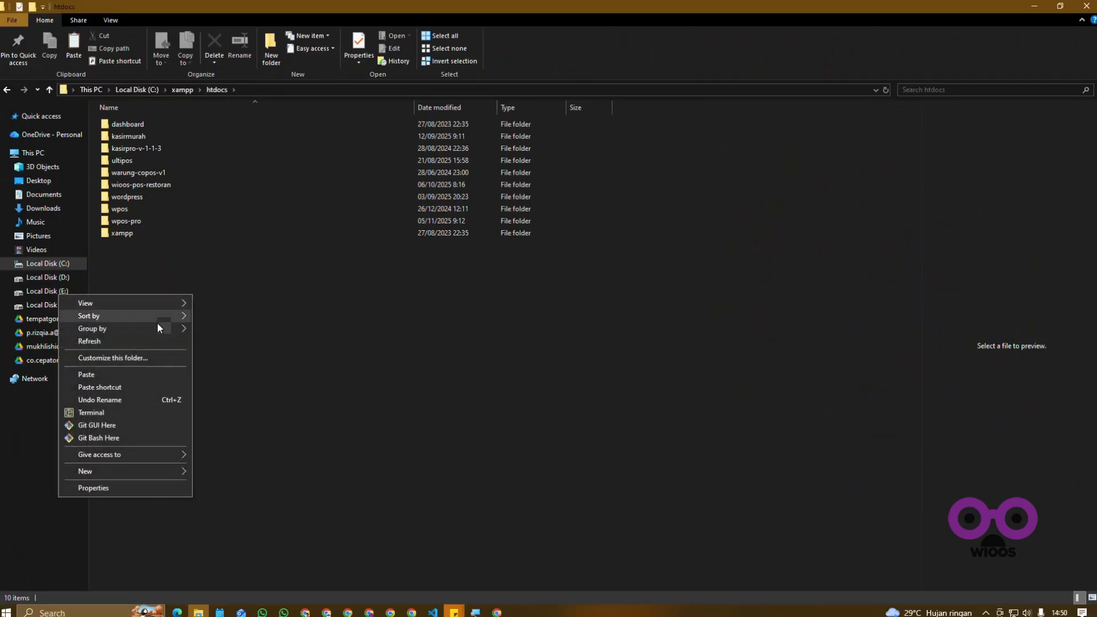
{"action": "left_click", "coordinate": [107, 380]}
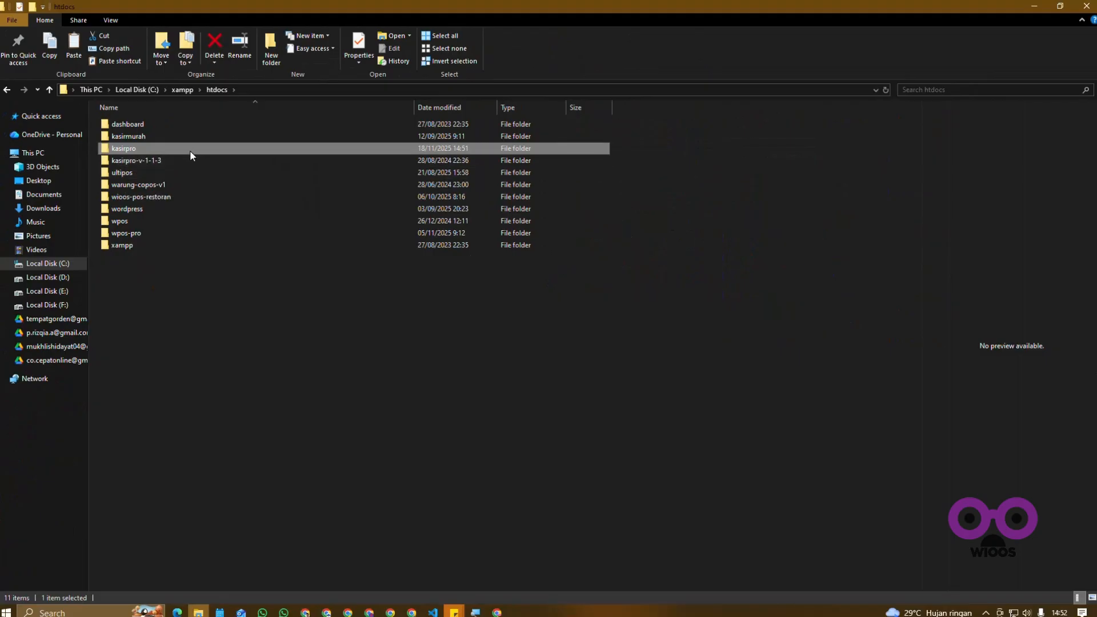
{"action": "double_click", "coordinate": [190, 150]}
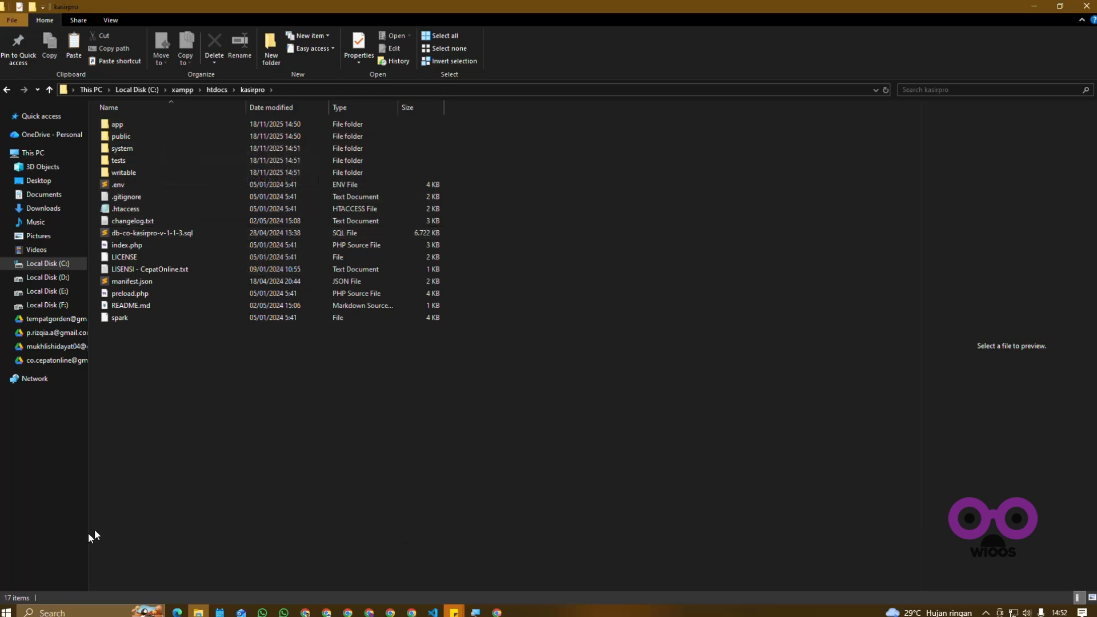
Step: Launch the XAMPP Control Panel, start the Apache and MySQL modules, and minimize the panel
{"action": "left_click", "coordinate": [2, 613]}
{"action": "type", "text": "xampp"}
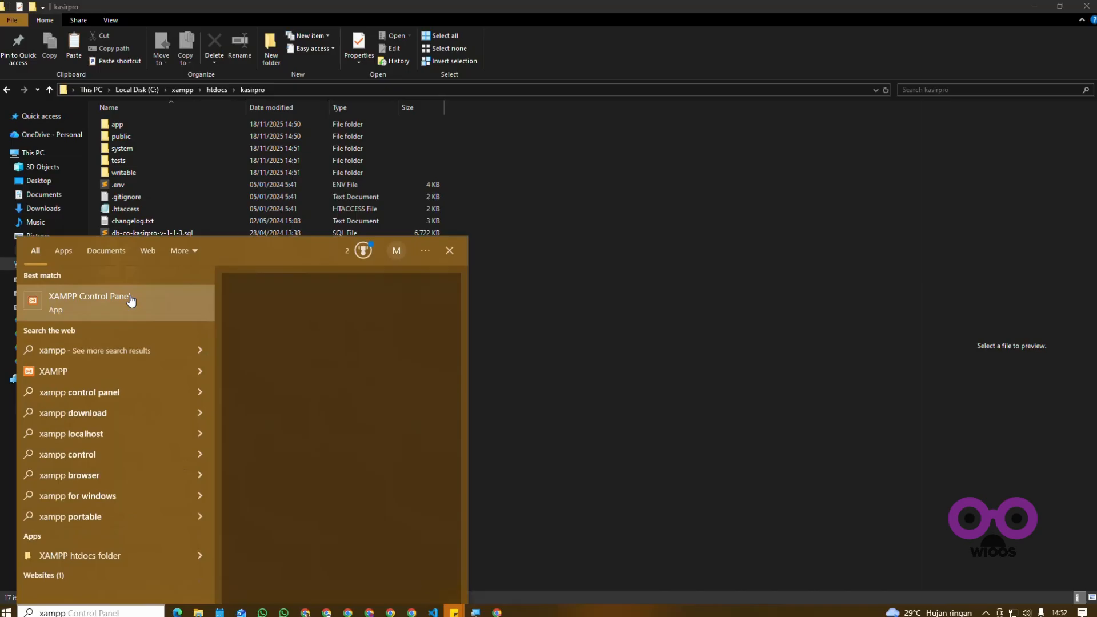
{"action": "left_click", "coordinate": [130, 301]}
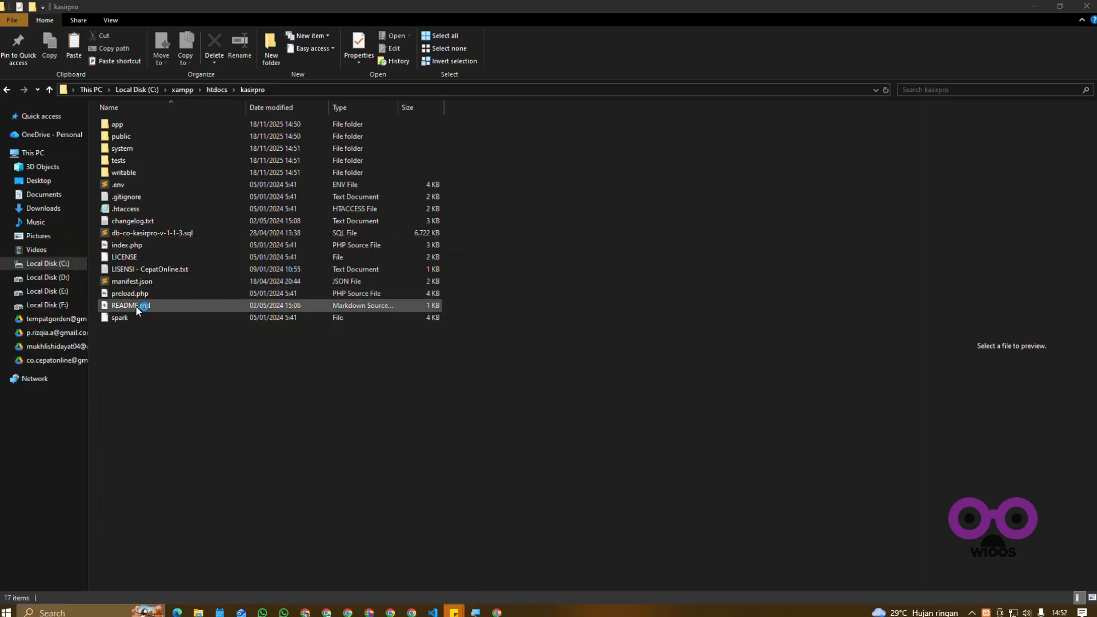
{"action": "left_click", "coordinate": [205, 66]}
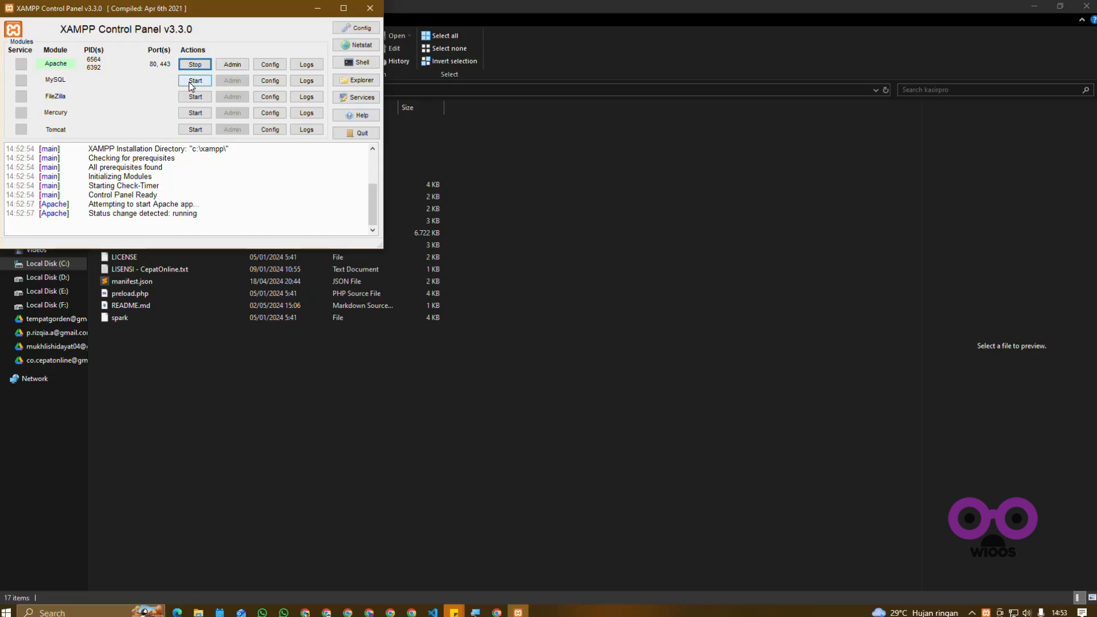
{"action": "left_click", "coordinate": [193, 83]}
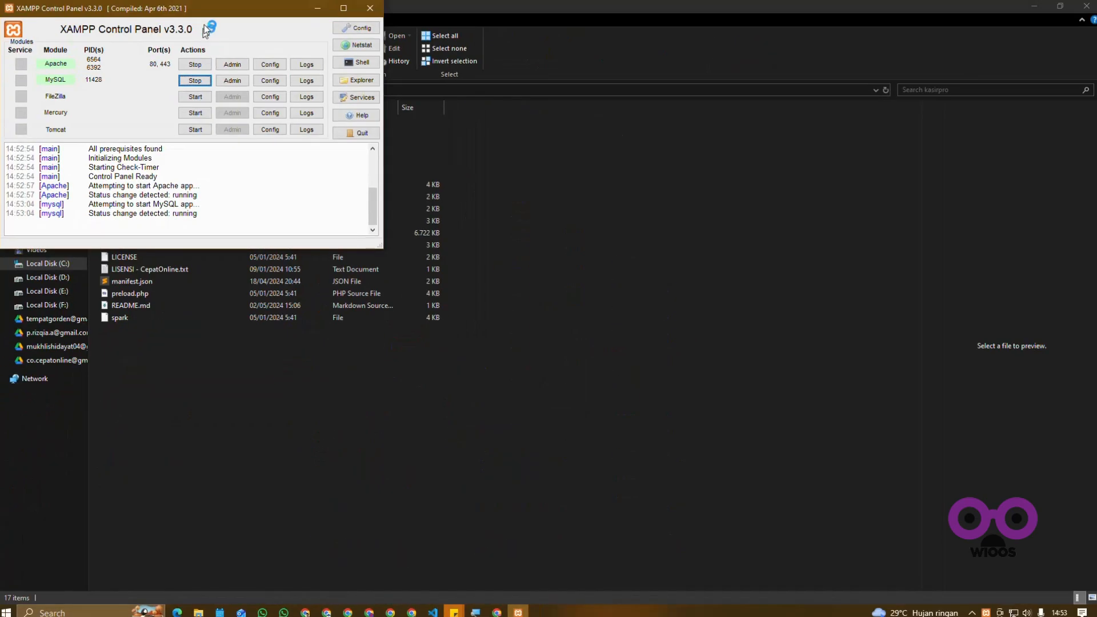
{"action": "left_click_drag", "start_coordinate": [208, 12], "coordinate": [383, 83]}
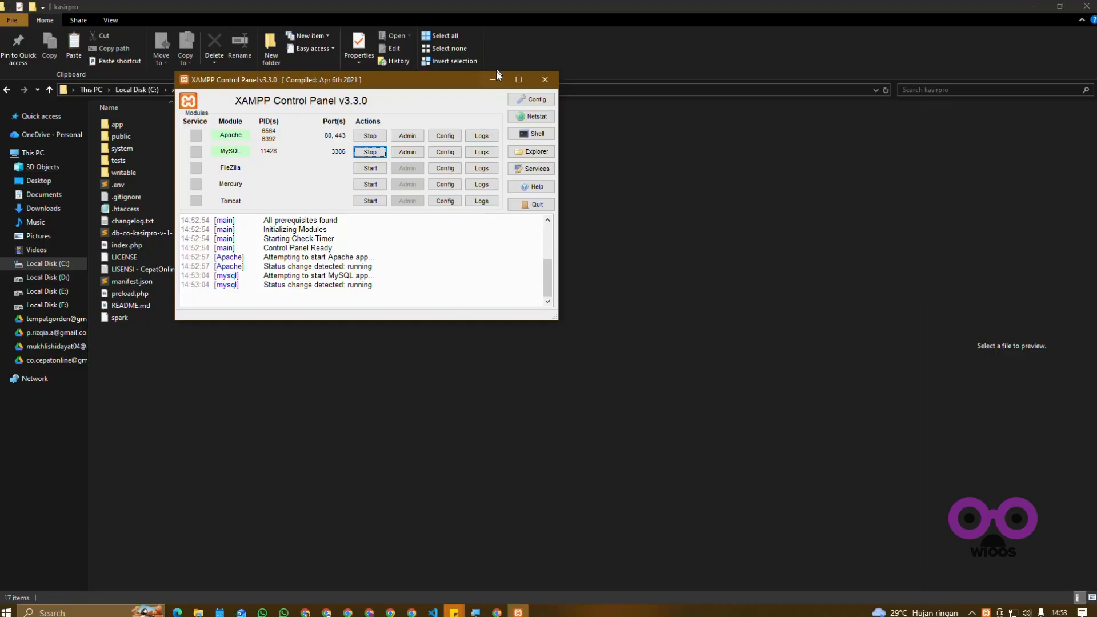
{"action": "left_click", "coordinate": [493, 78]}
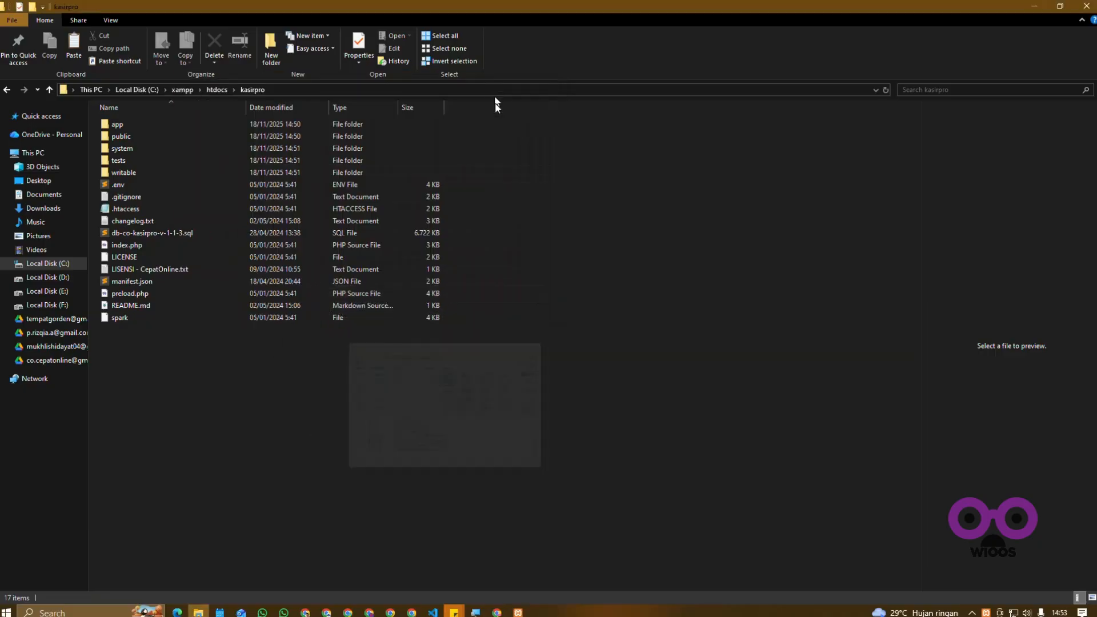
Step: Switch to Chrome and load localhost/phpmyadmin in the tab showing the Drive folder
{"action": "left_click", "coordinate": [498, 612]}
{"action": "left_click", "coordinate": [274, 35]}
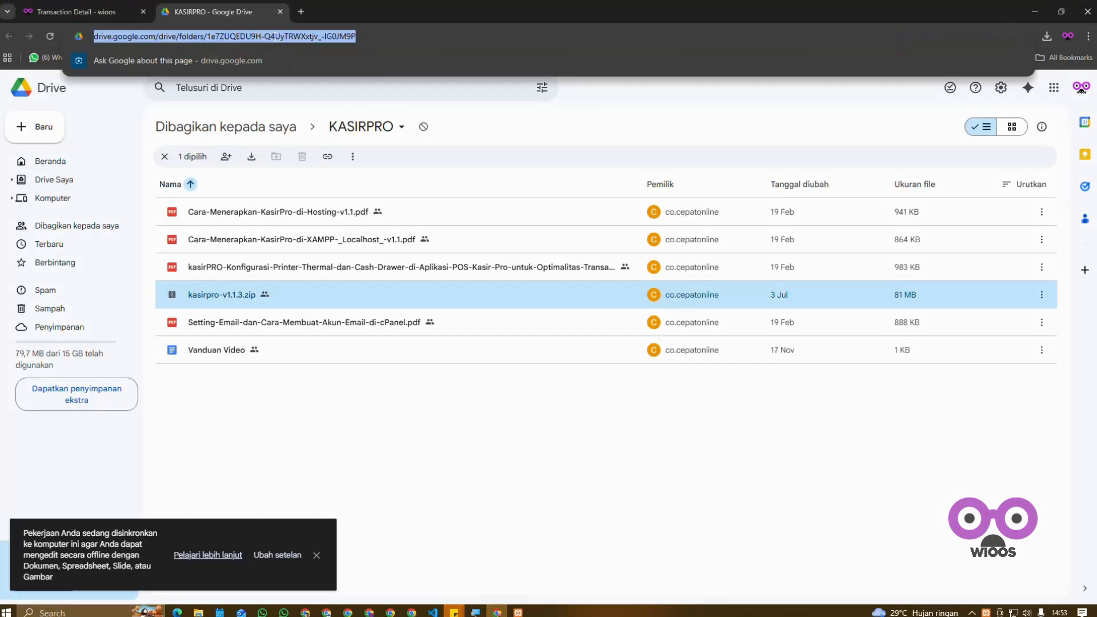
{"action": "type", "text": "localhoast"}
{"action": "key", "text": "BackSpace"}
{"action": "key", "text": "BackSpace"}
{"action": "key", "text": "BackSpace"}
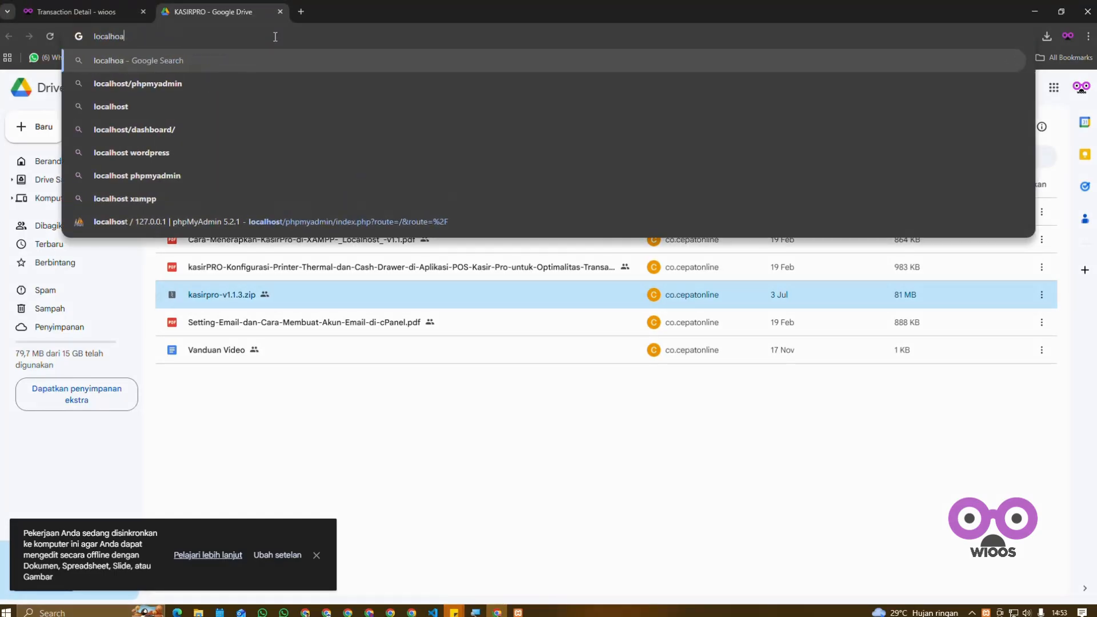
{"action": "type", "text": "st"}
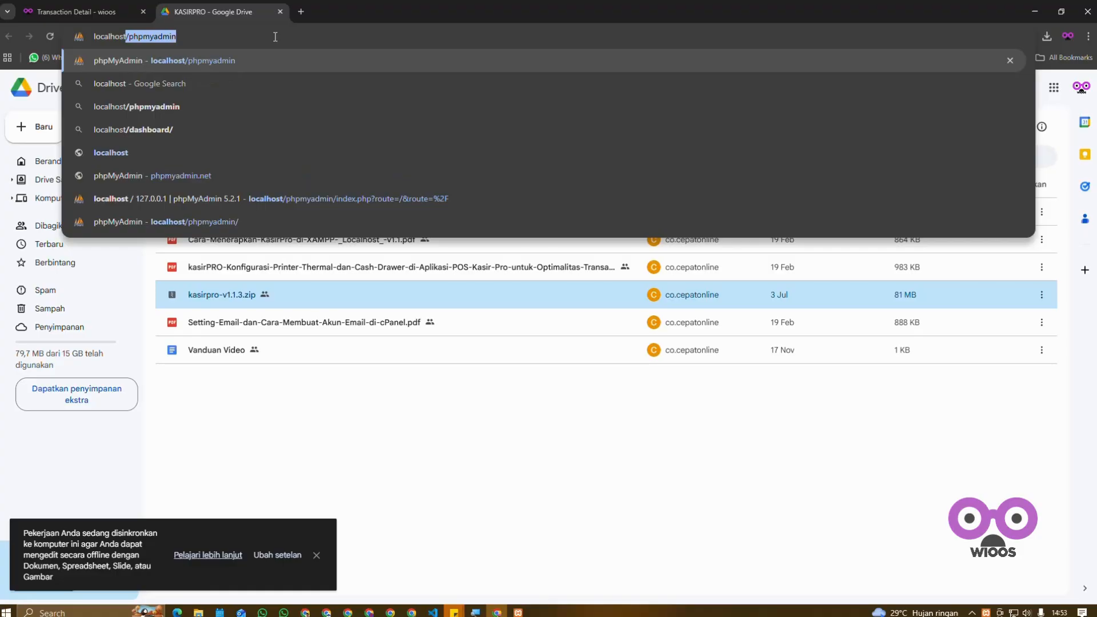
{"action": "type", "text": "/phpmyadmin"}
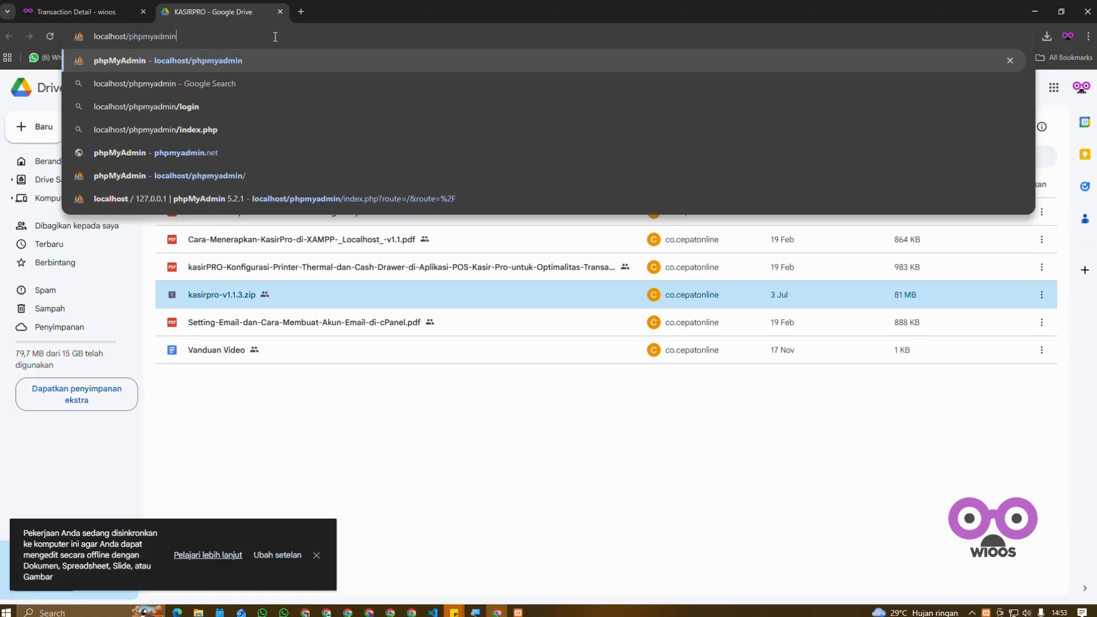
{"action": "key", "text": "Return"}
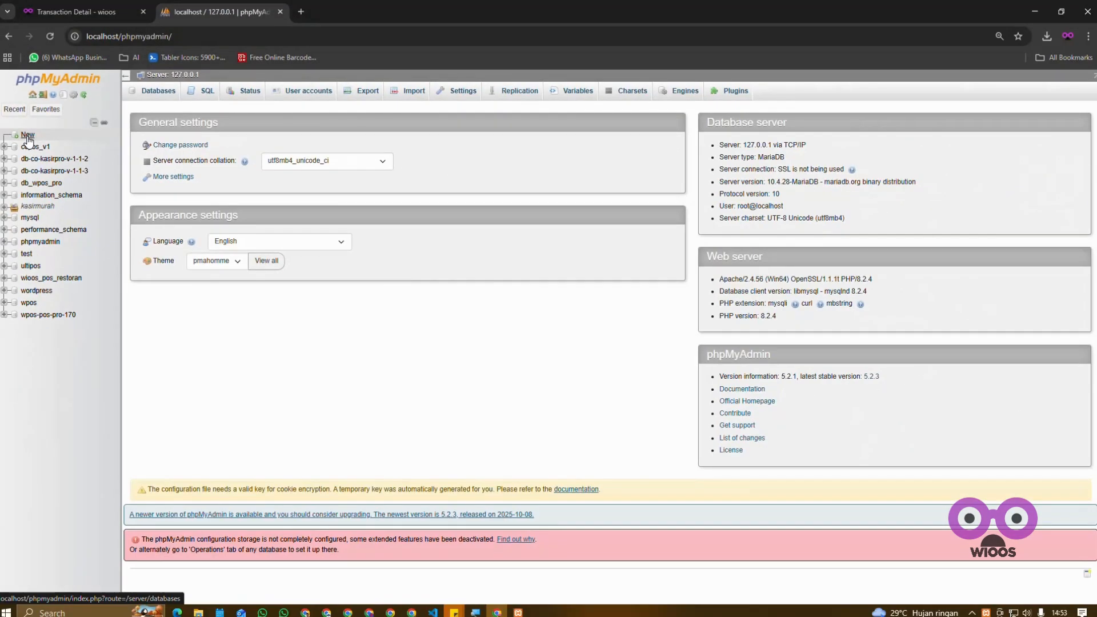
Step: Create a new database named db_kasirpro with the utf8mb4_general_ci collation, copying the typed name before creating it
{"action": "left_click", "coordinate": [28, 136]}
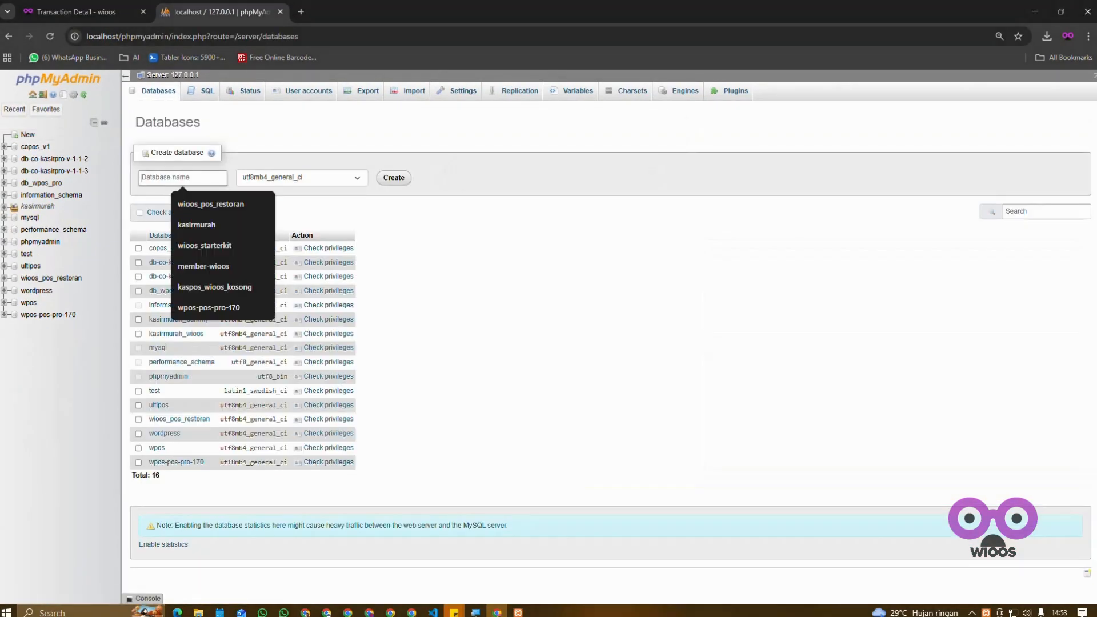
{"action": "type", "text": "db_kasirpro"}
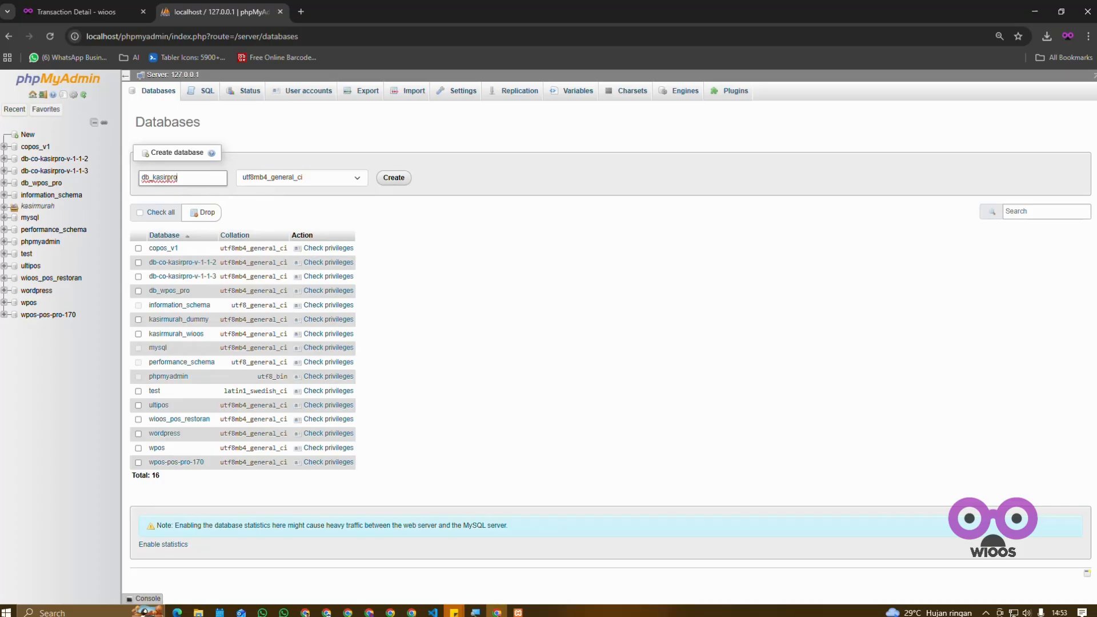
{"action": "key", "text": "ctrl+a"}
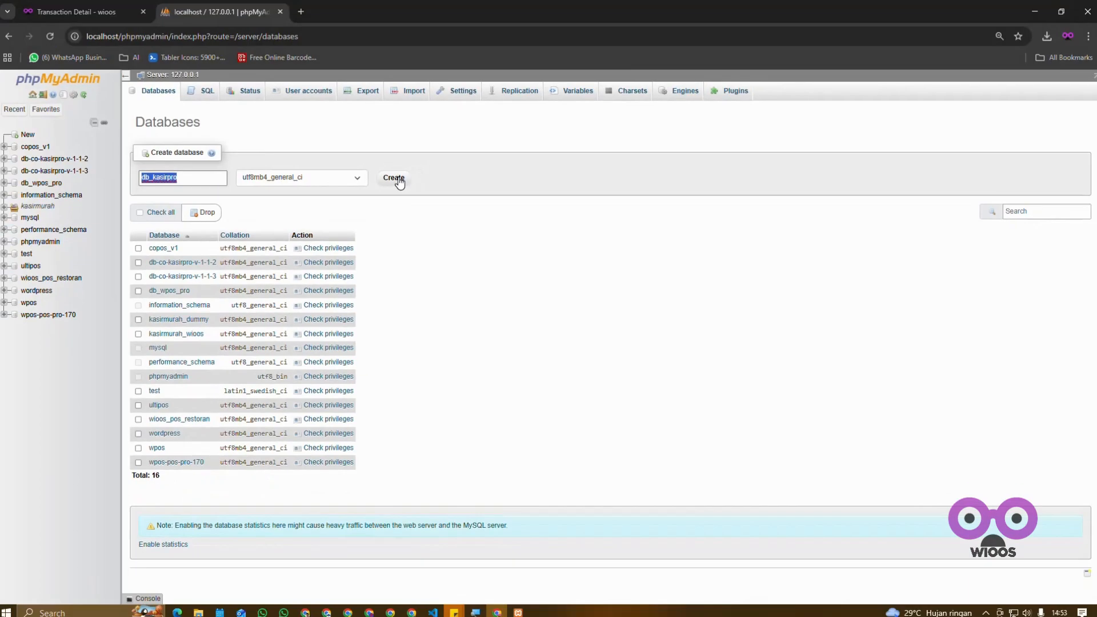
{"action": "left_click", "coordinate": [394, 178]}
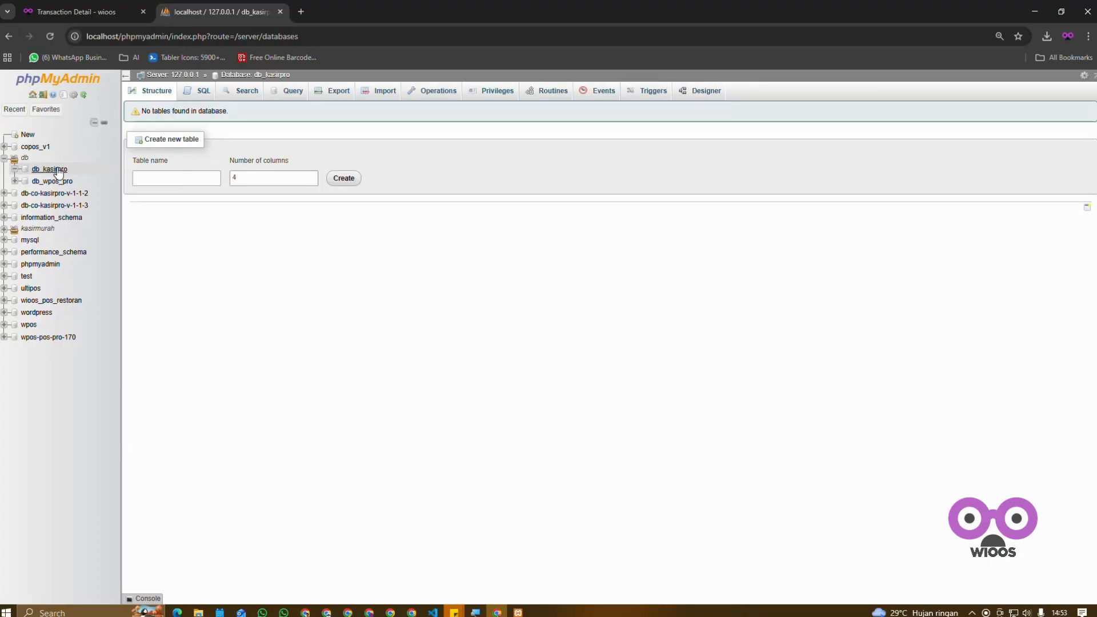
Step: Choose C:\xampp\htdocs\kasirpro\db-co-kasirpro-v-1-1-3.sql as the file to import into the db_kasirpro database
{"action": "left_click", "coordinate": [55, 170]}
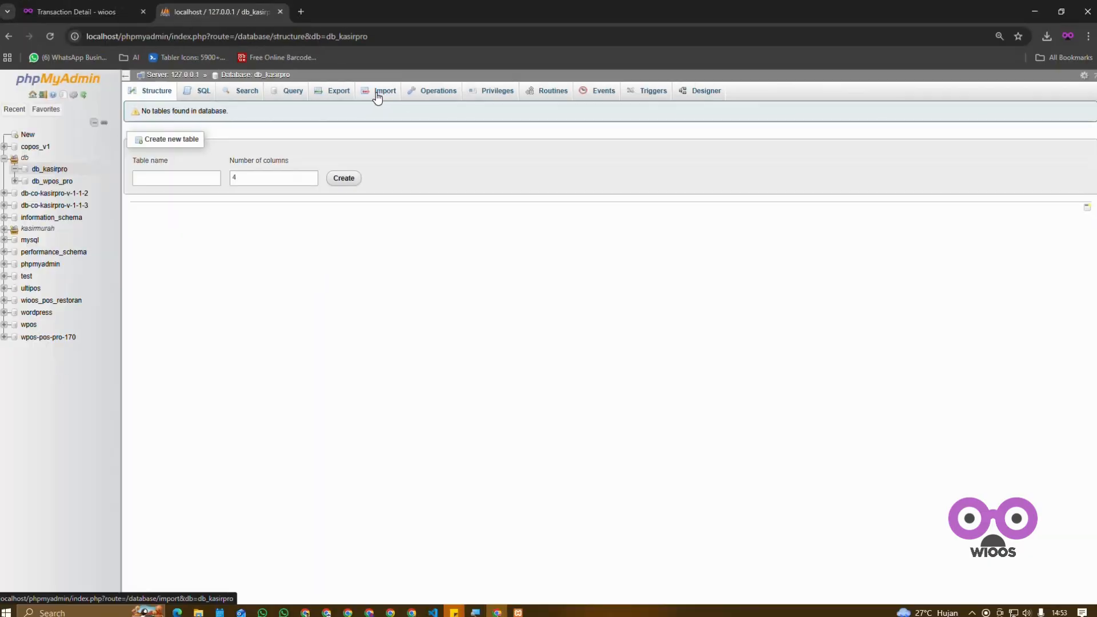
{"action": "left_click", "coordinate": [384, 93]}
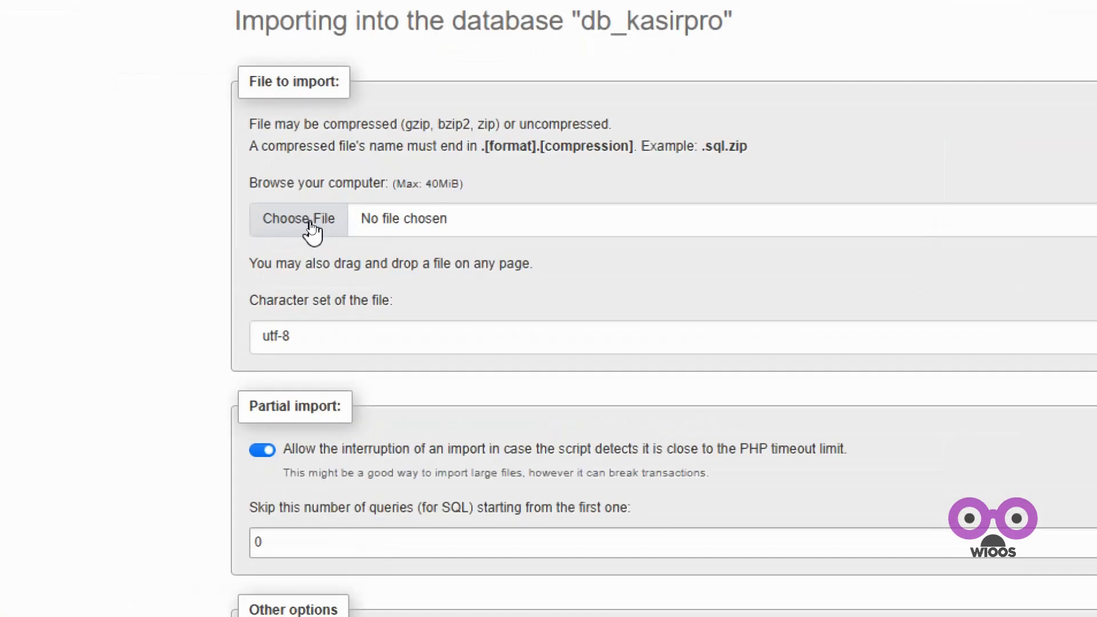
{"action": "left_click", "coordinate": [312, 223]}
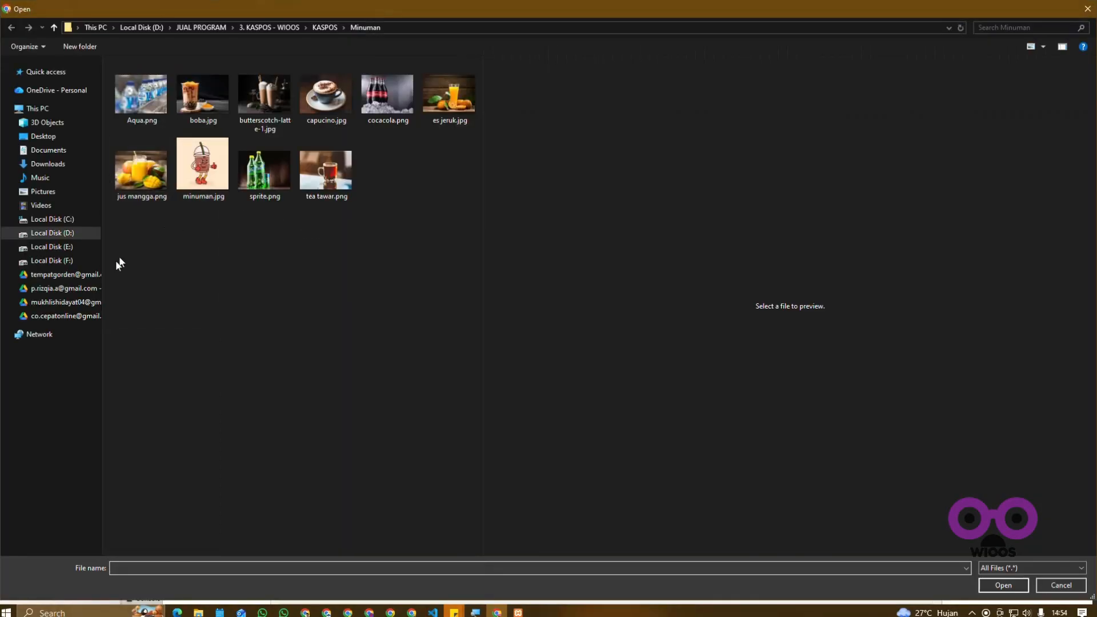
{"action": "left_click", "coordinate": [51, 220]}
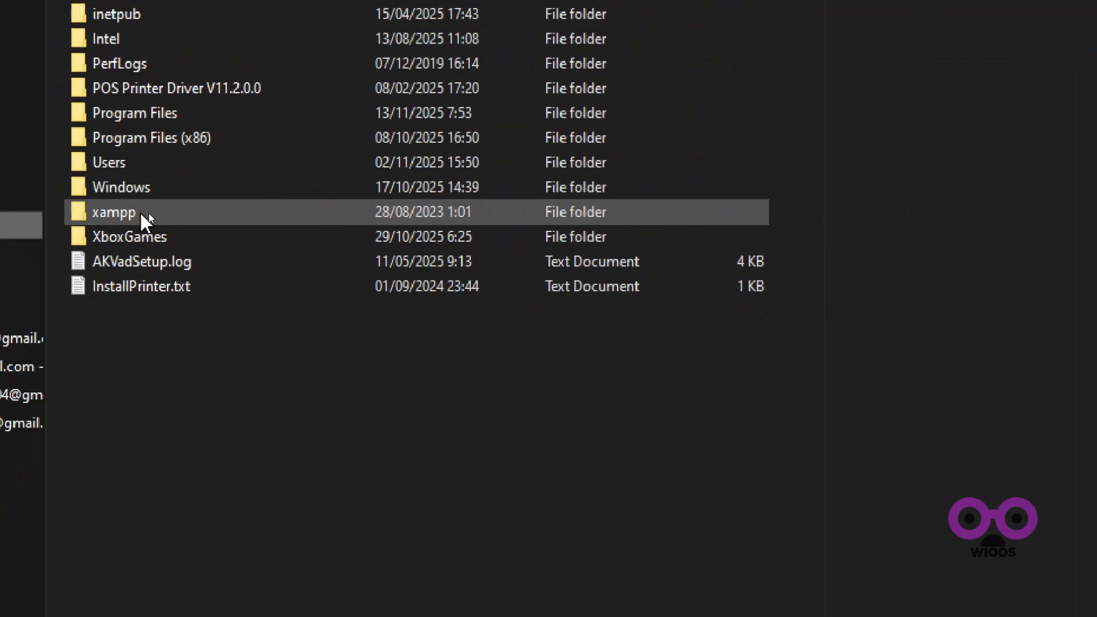
{"action": "double_click", "coordinate": [141, 213]}
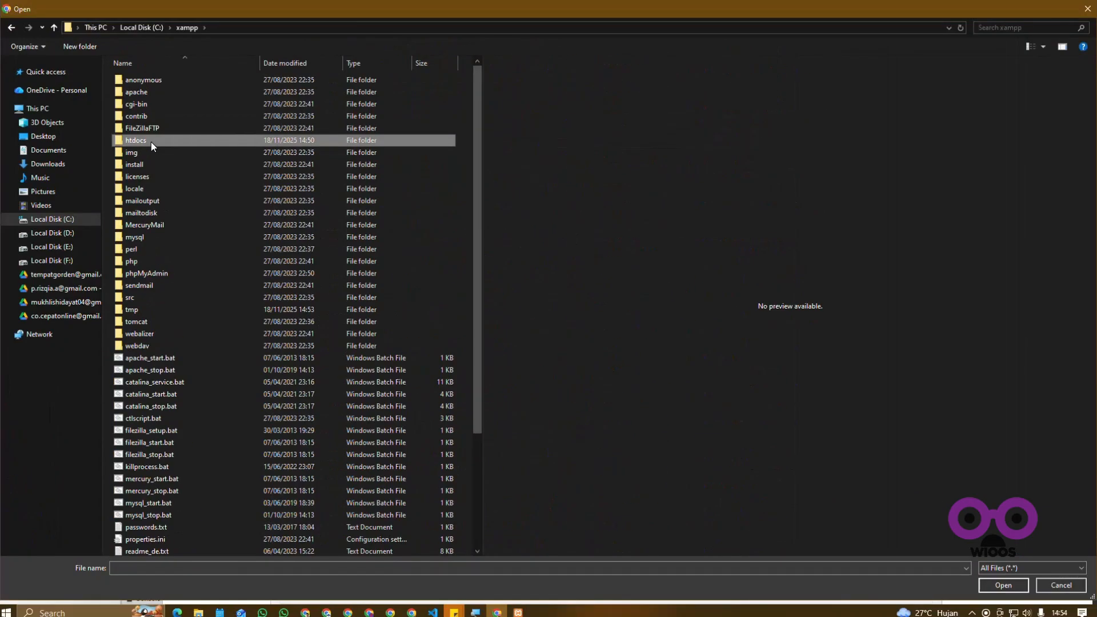
{"action": "double_click", "coordinate": [152, 144]}
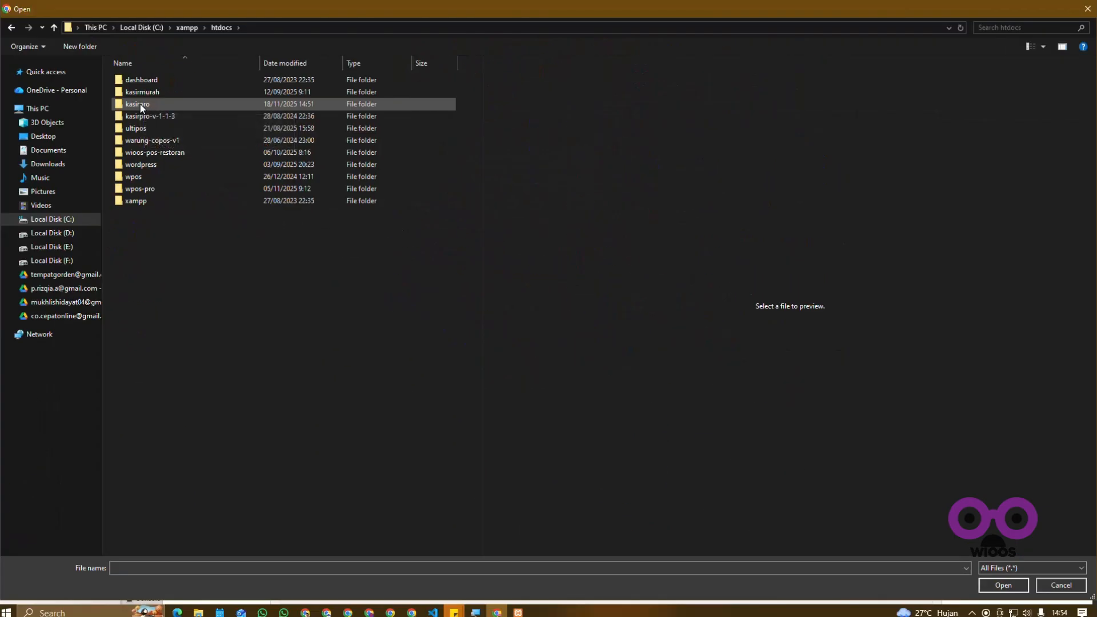
{"action": "double_click", "coordinate": [139, 104]}
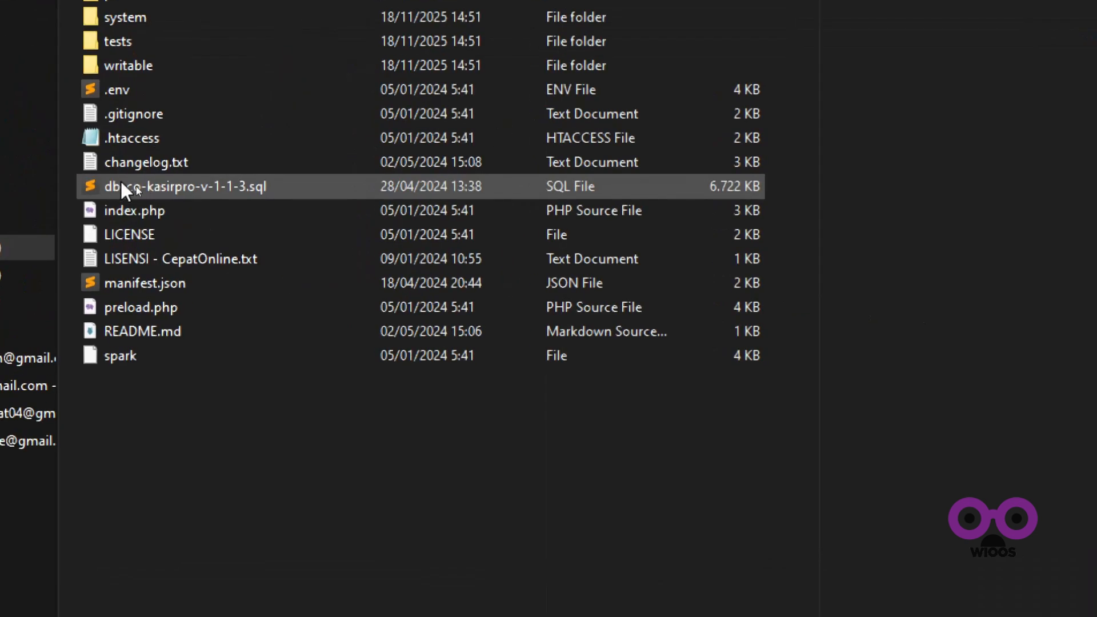
{"action": "left_click", "coordinate": [150, 191]}
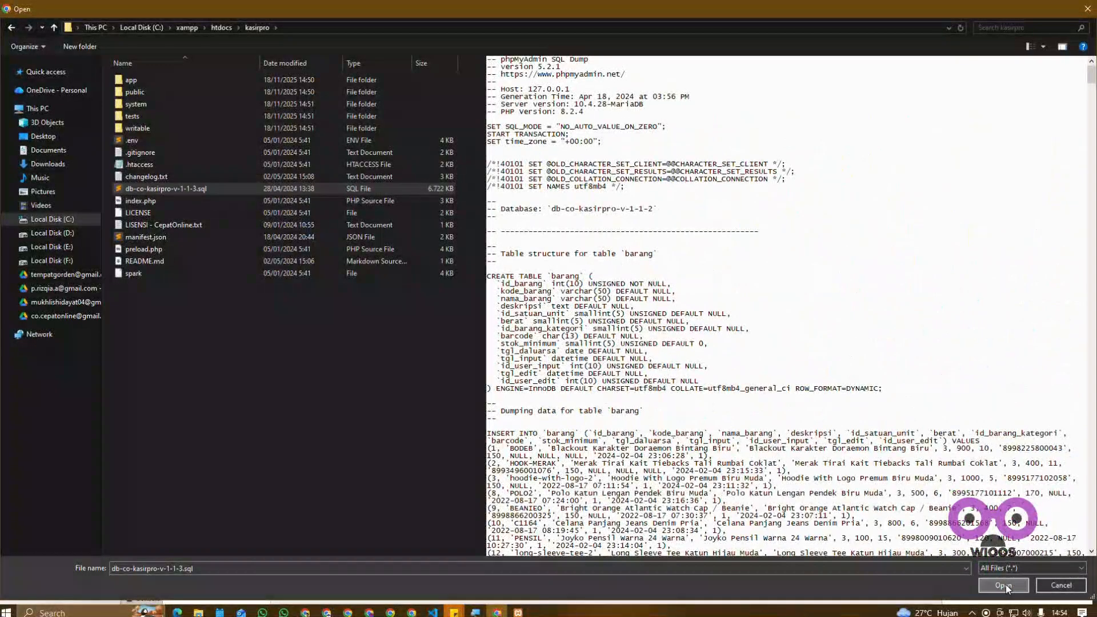
{"action": "left_click", "coordinate": [1004, 585]}
Step: Run the SQL import into db_kasirpro with the default options and review the result message
{"action": "scroll", "coordinate": [252, 486], "scroll_direction": "down", "scroll_amount": 2}
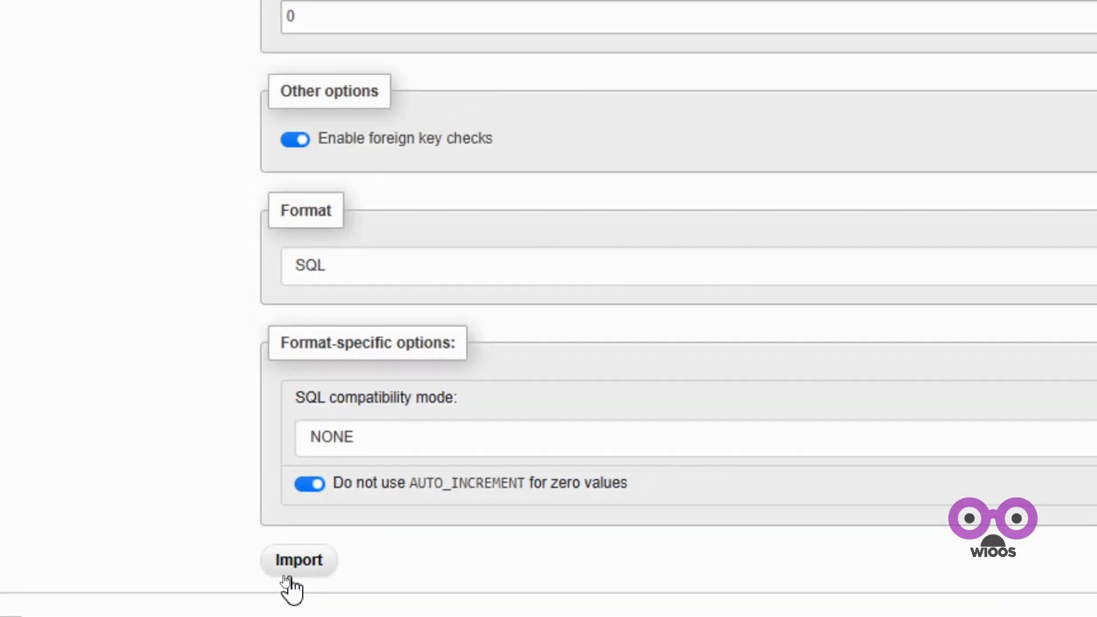
{"action": "left_click", "coordinate": [284, 563]}
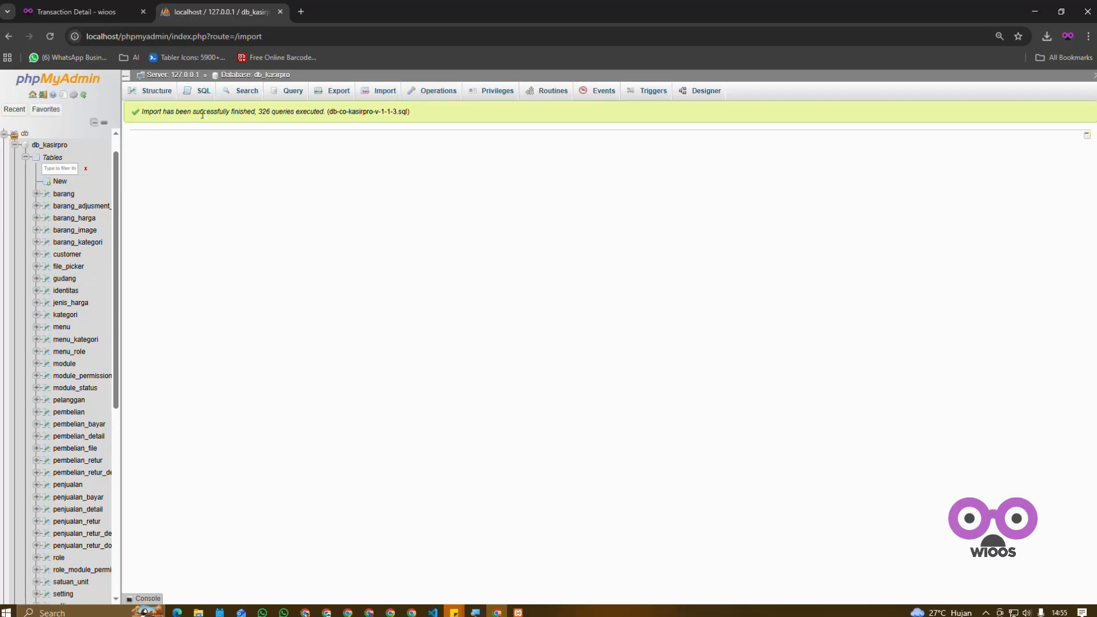
{"action": "triple_click", "coordinate": [230, 112]}
{"action": "left_click", "coordinate": [332, 206]}
Step: Minimize Chrome and open App.php from the kasirpro\app\Config folder in Notepad
{"action": "left_click", "coordinate": [1035, 11]}
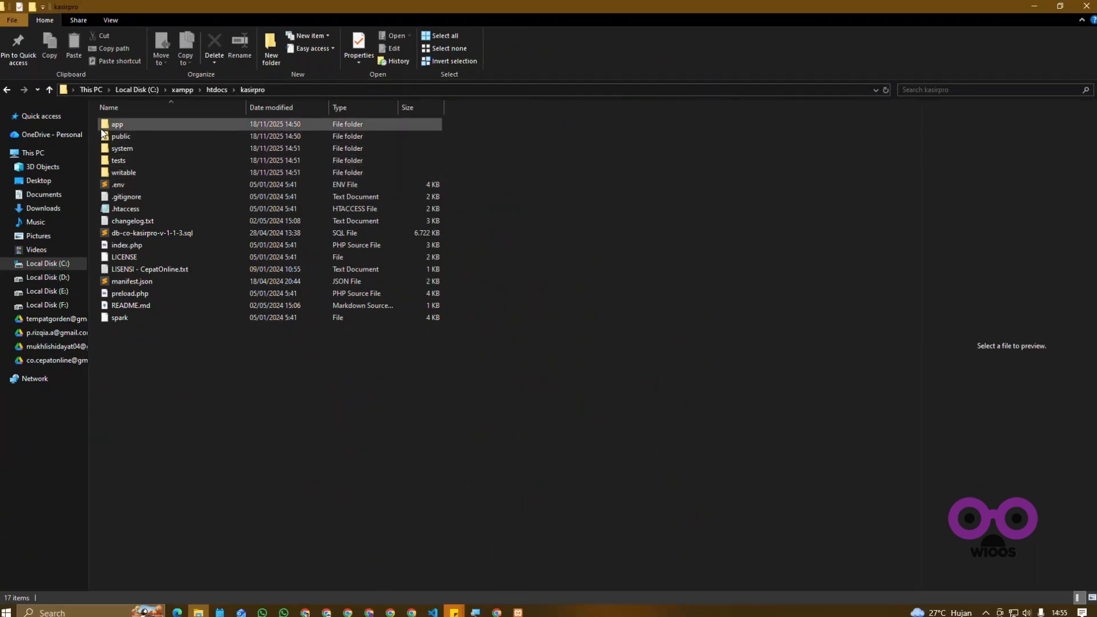
{"action": "double_click", "coordinate": [118, 124]}
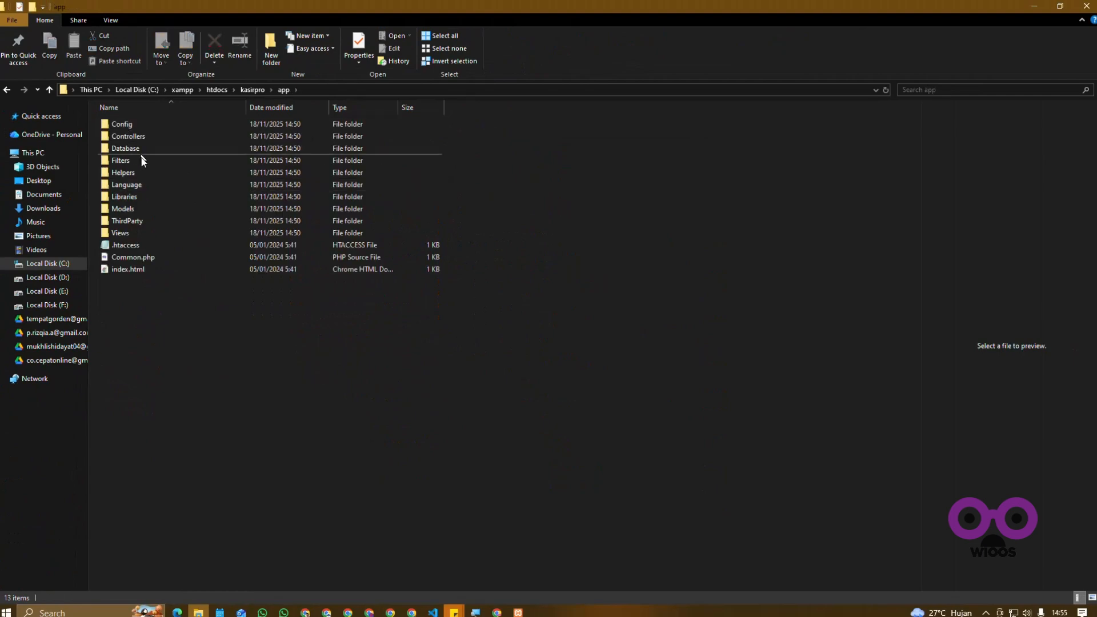
{"action": "left_click", "coordinate": [132, 126]}
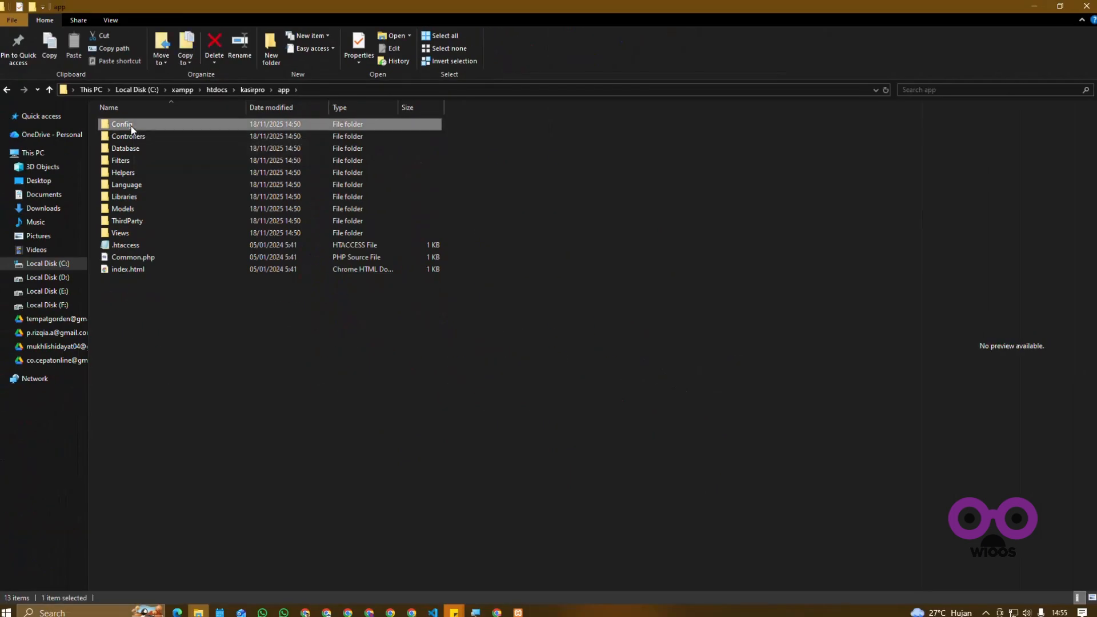
{"action": "double_click", "coordinate": [131, 126]}
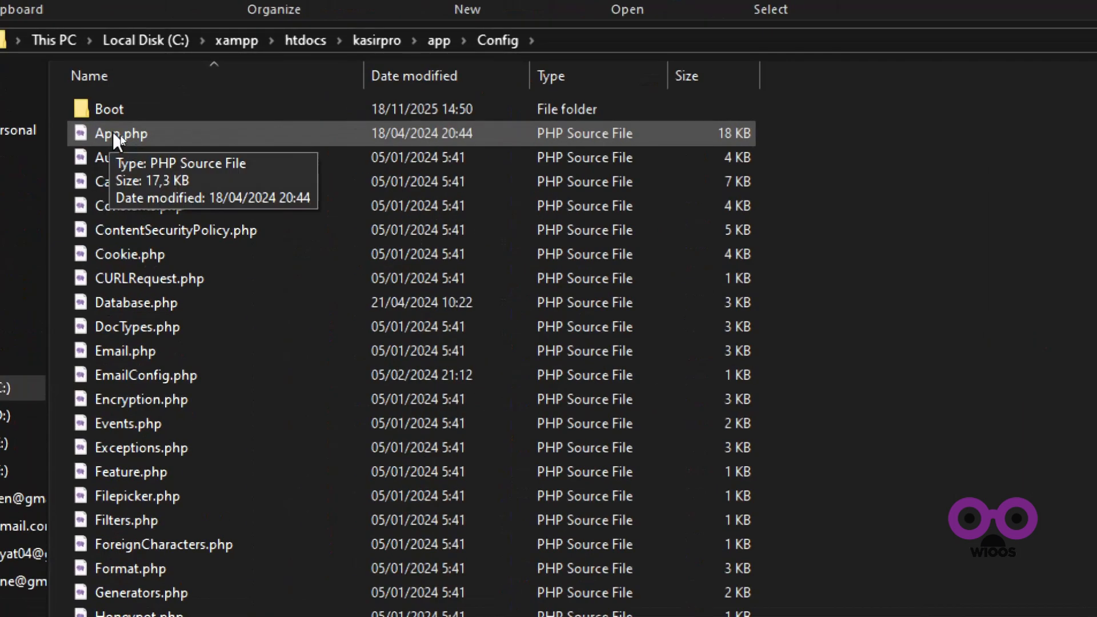
{"action": "left_click", "coordinate": [119, 138]}
{"action": "right_click", "coordinate": [181, 135]}
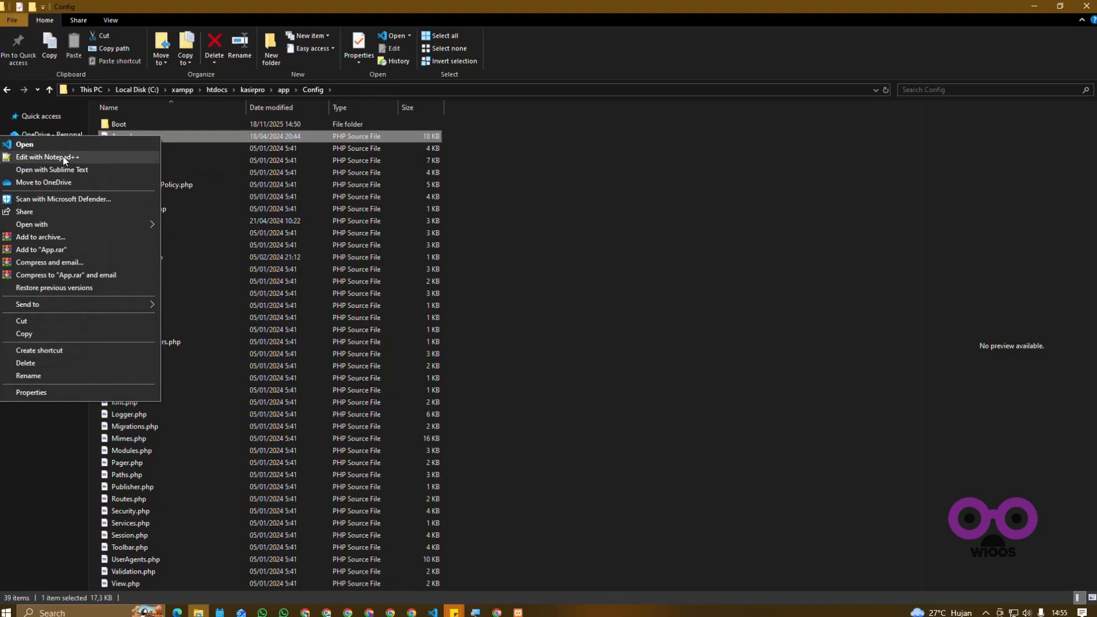
{"action": "mouse_move", "coordinate": [150, 227]}
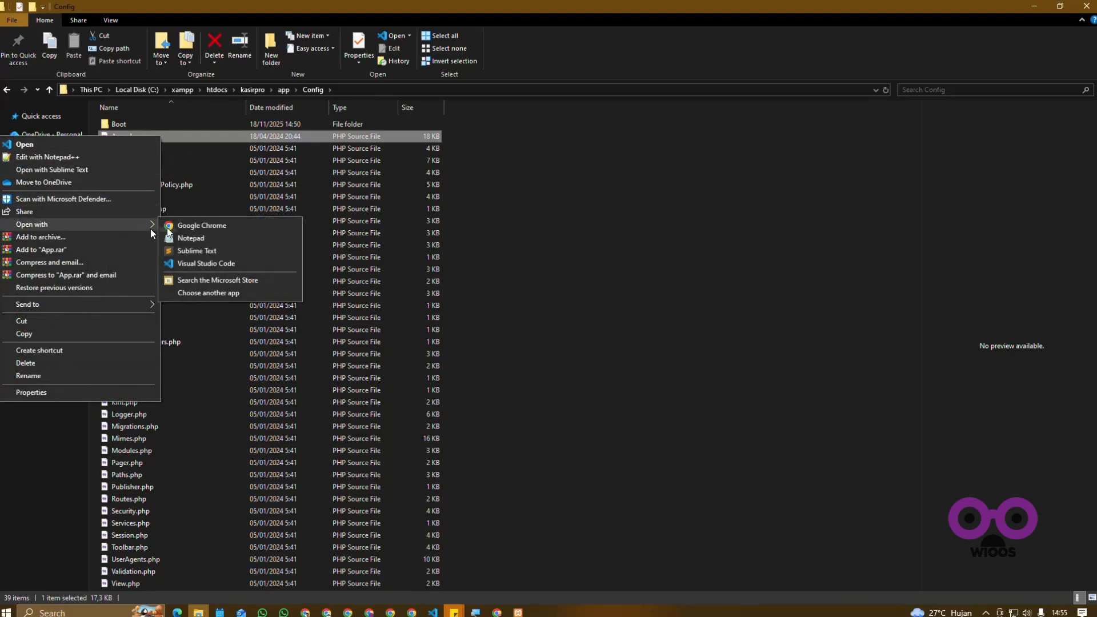
{"action": "left_click", "coordinate": [196, 242]}
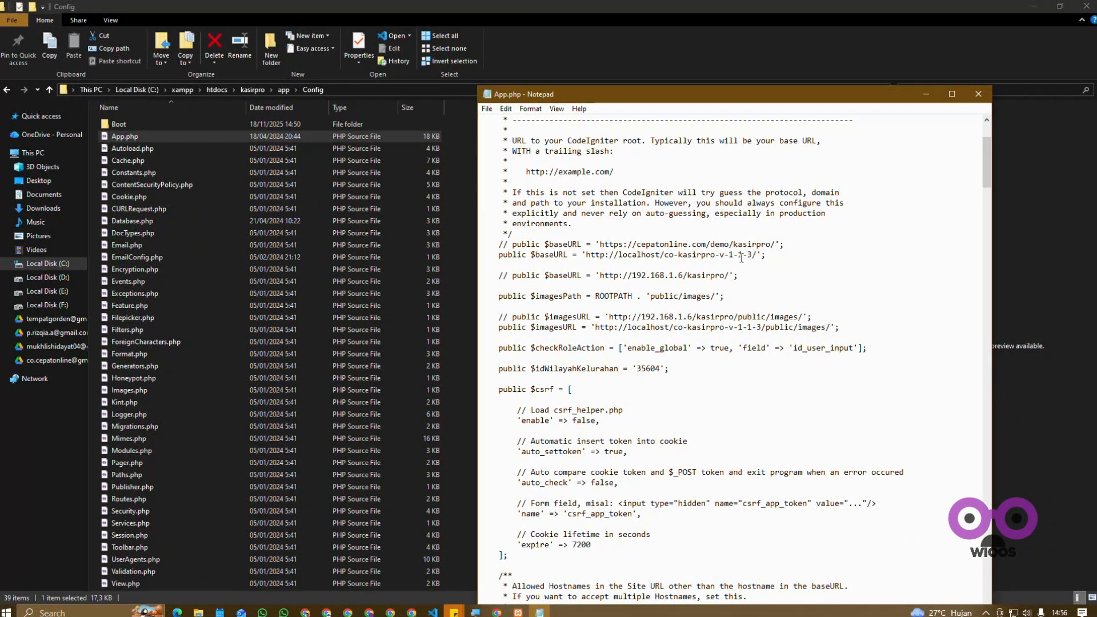
{"action": "left_click_drag", "start_coordinate": [753, 255], "coordinate": [664, 255]}
{"action": "type", "text": "kasir"}
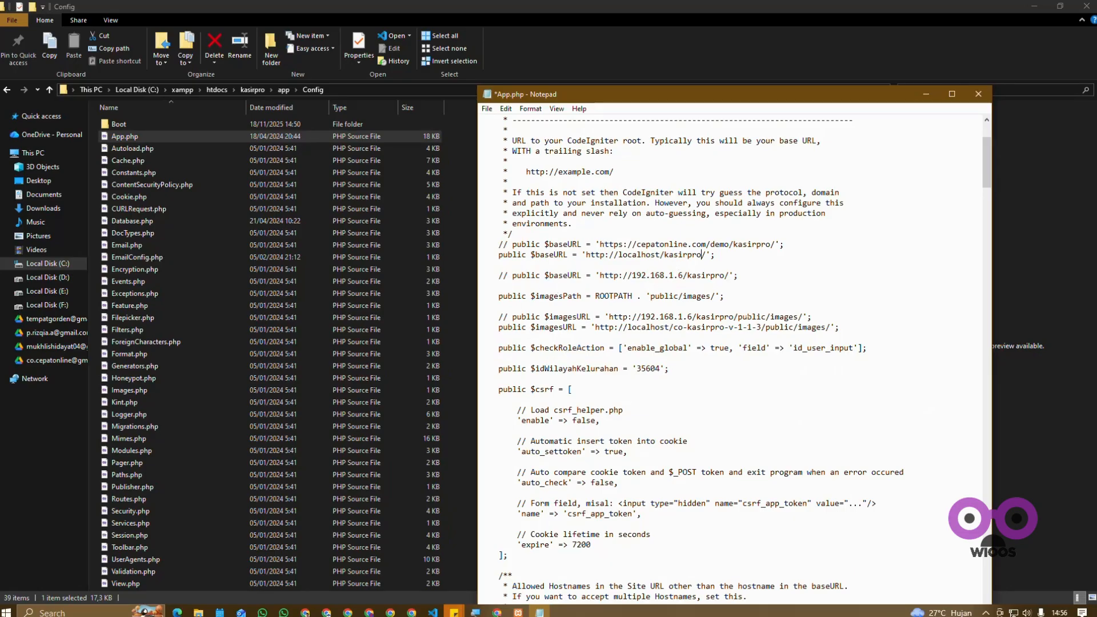
{"action": "left_click_drag", "start_coordinate": [674, 327], "coordinate": [762, 328]}
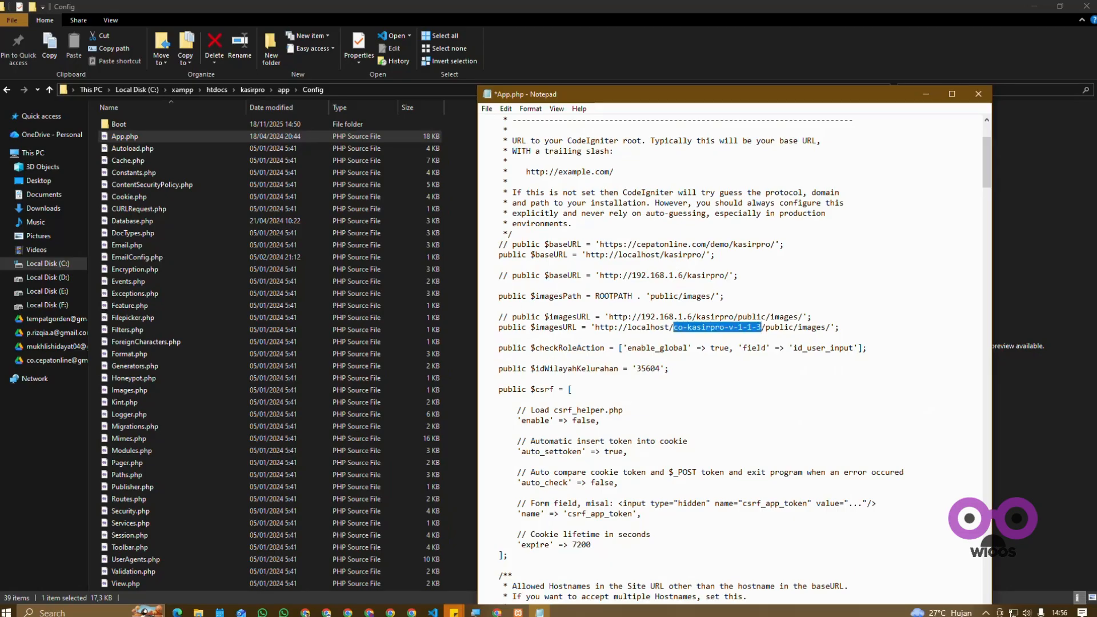
{"action": "type", "text": "kasirpro"}
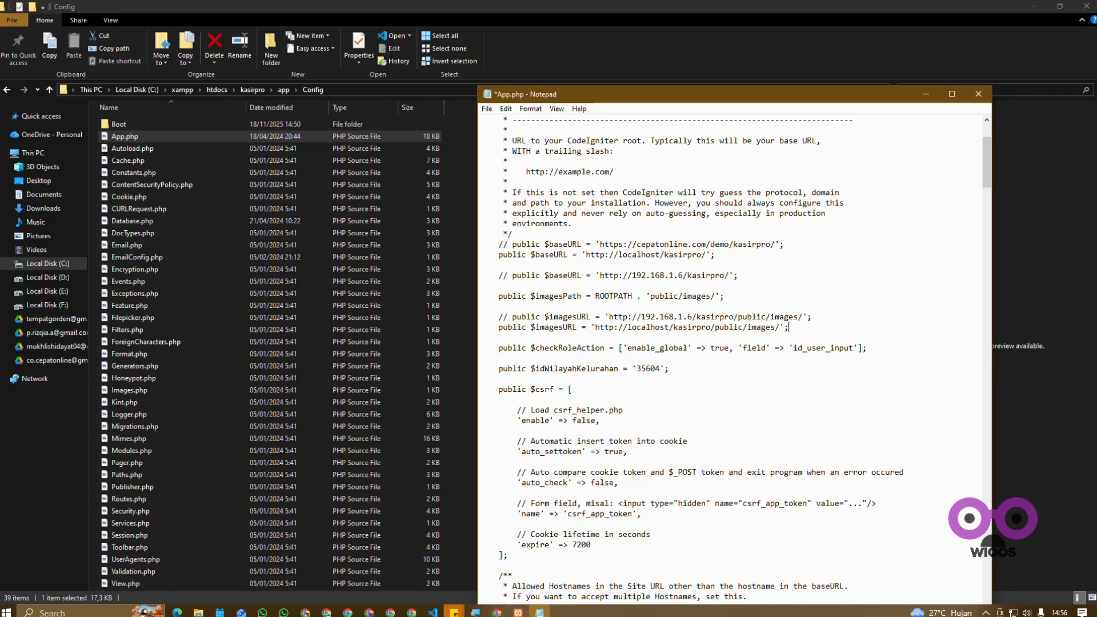
{"action": "scroll", "coordinate": [685, 394], "scroll_direction": "up", "scroll_amount": 3}
{"action": "scroll", "coordinate": [735, 358], "scroll_direction": "up", "scroll_amount": 1}
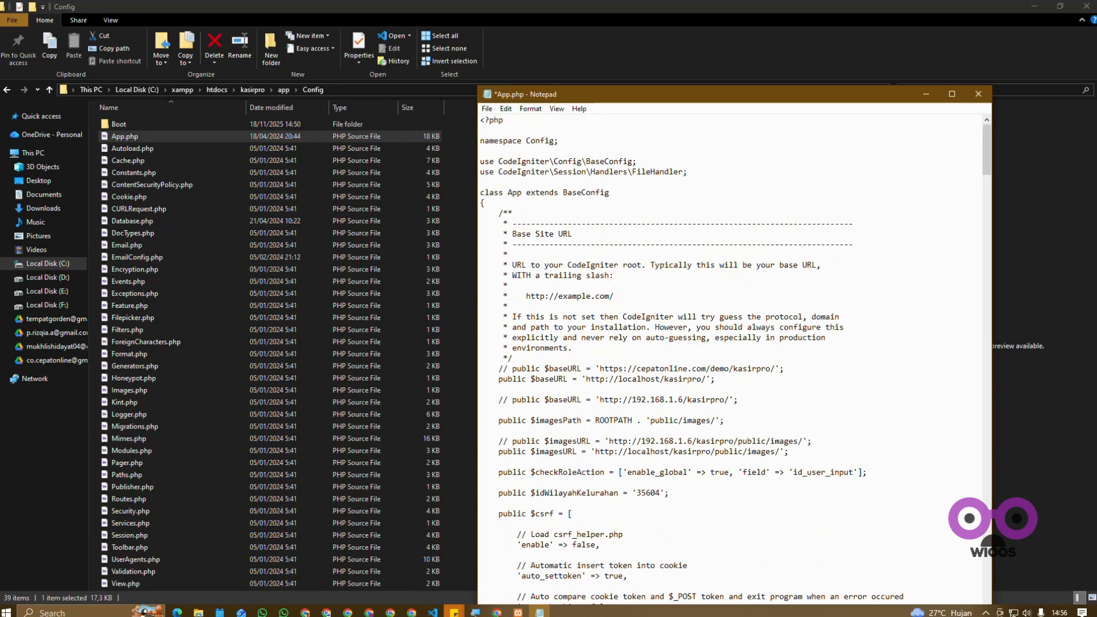
{"action": "key", "text": "ctrl+s"}
{"action": "left_click", "coordinate": [978, 94]}
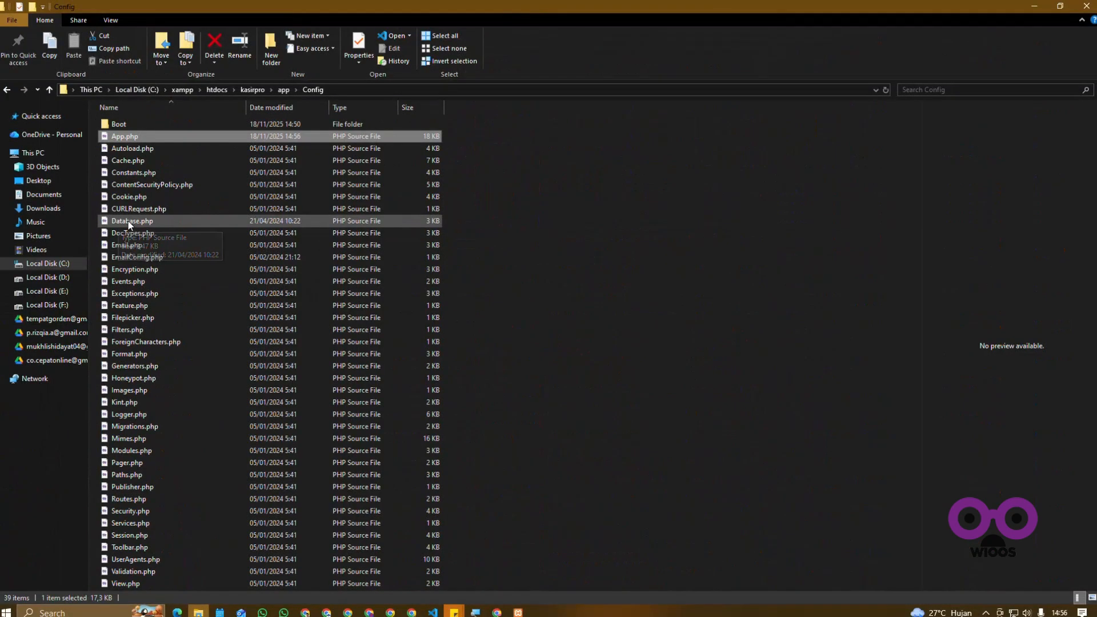
Step: Open Database.php from the Config folder in Notepad and set the default connection's database to db_kasirpro
{"action": "right_click", "coordinate": [120, 222]}
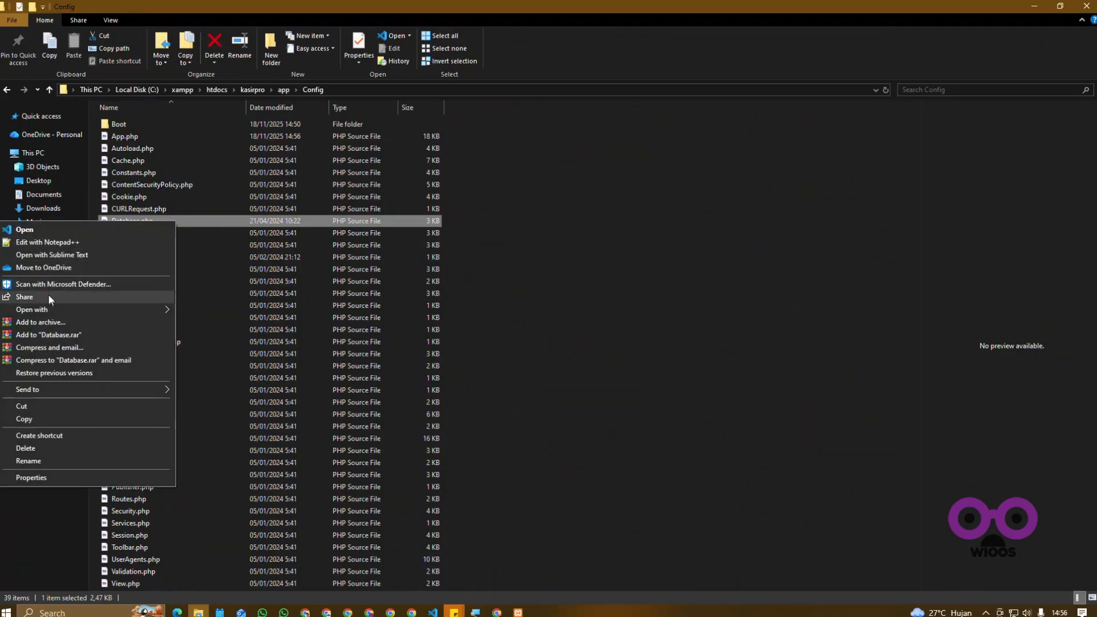
{"action": "left_click", "coordinate": [191, 321]}
{"action": "scroll", "coordinate": [679, 277], "scroll_direction": "down", "scroll_amount": 5}
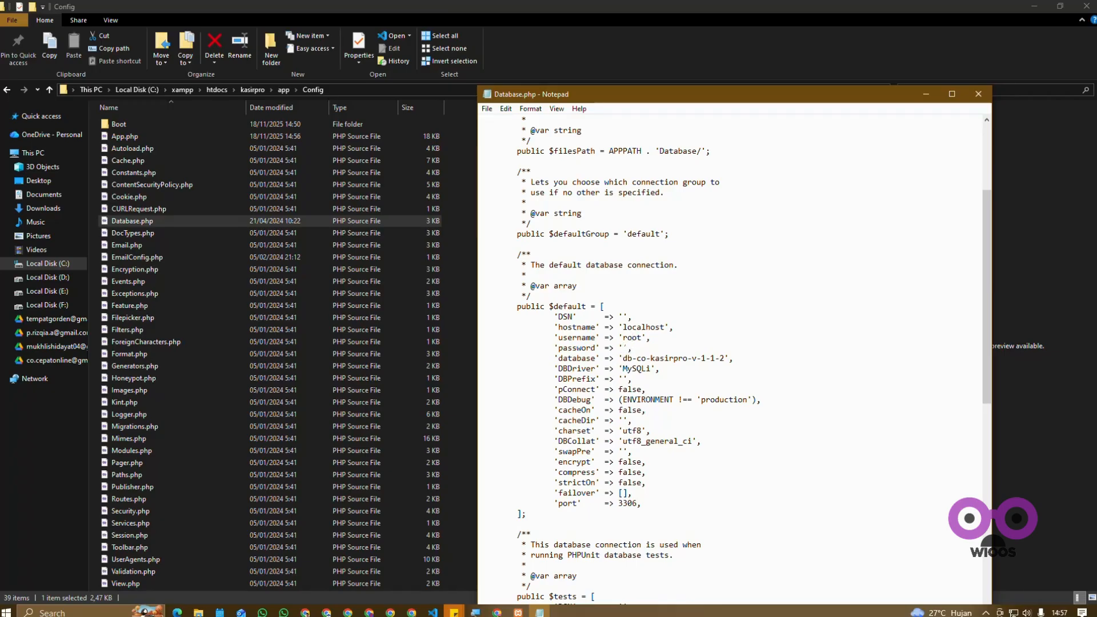
{"action": "mouse_move", "coordinate": [622, 360]}
{"action": "left_mouse_down"}
{"action": "mouse_move", "coordinate": [724, 361]}
{"action": "mouse_move", "coordinate": [622, 359]}
{"action": "left_mouse_up"}
{"action": "type", "text": "db_kasirpro"}
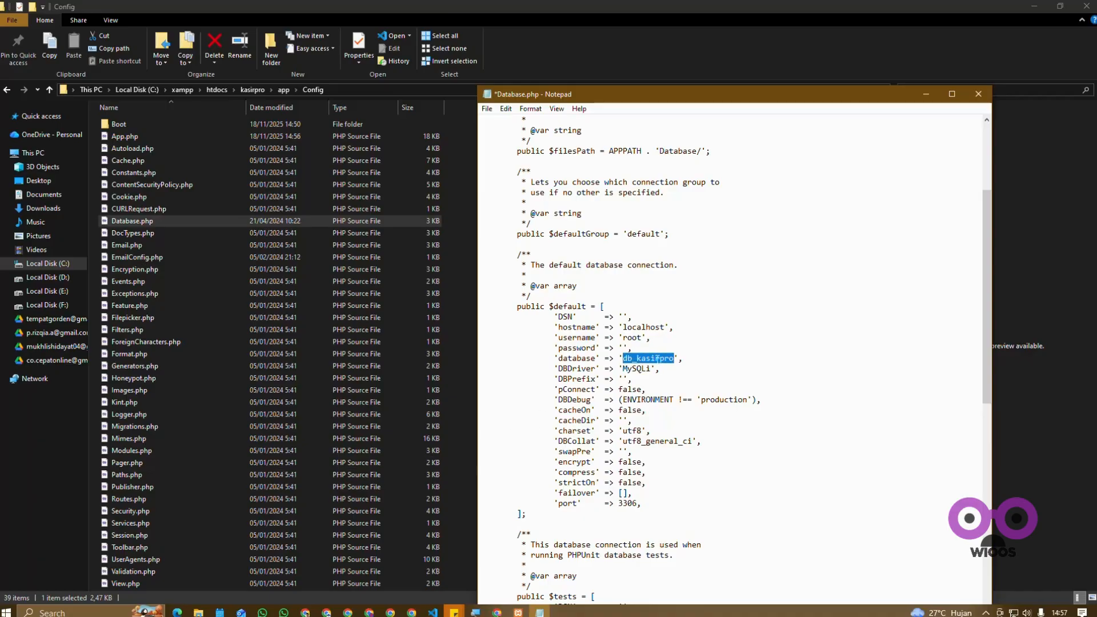
Step: Check the database name against db_kasirpro in phpMyAdmin in Chrome, and save and close Database.php in Notepad
{"action": "left_click", "coordinate": [496, 612]}
{"action": "left_click", "coordinate": [15, 144]}
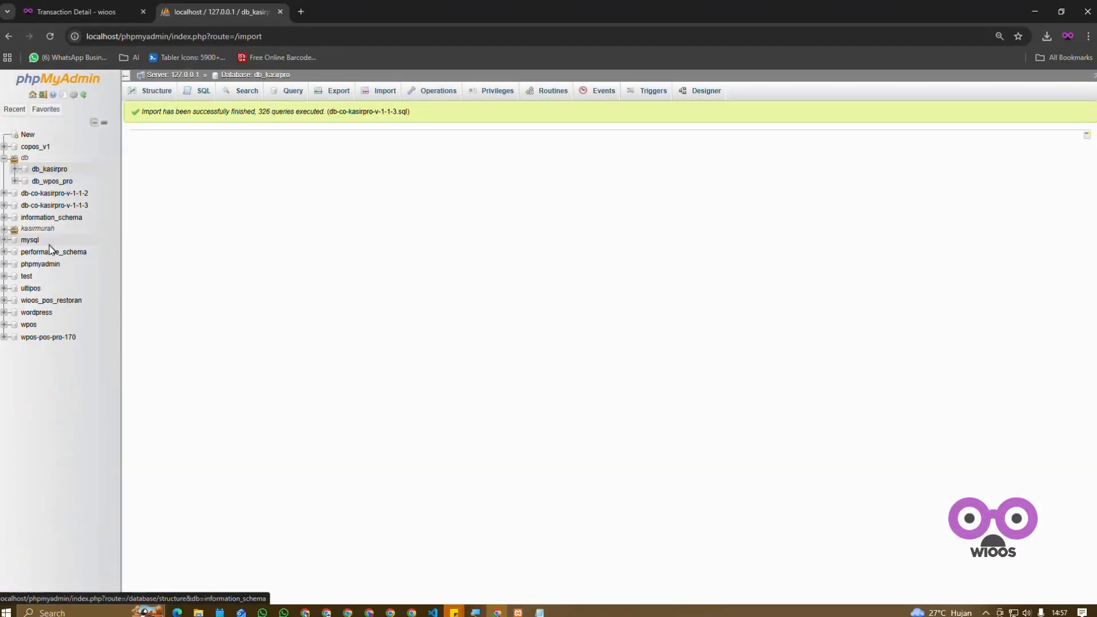
{"action": "left_click", "coordinate": [66, 171]}
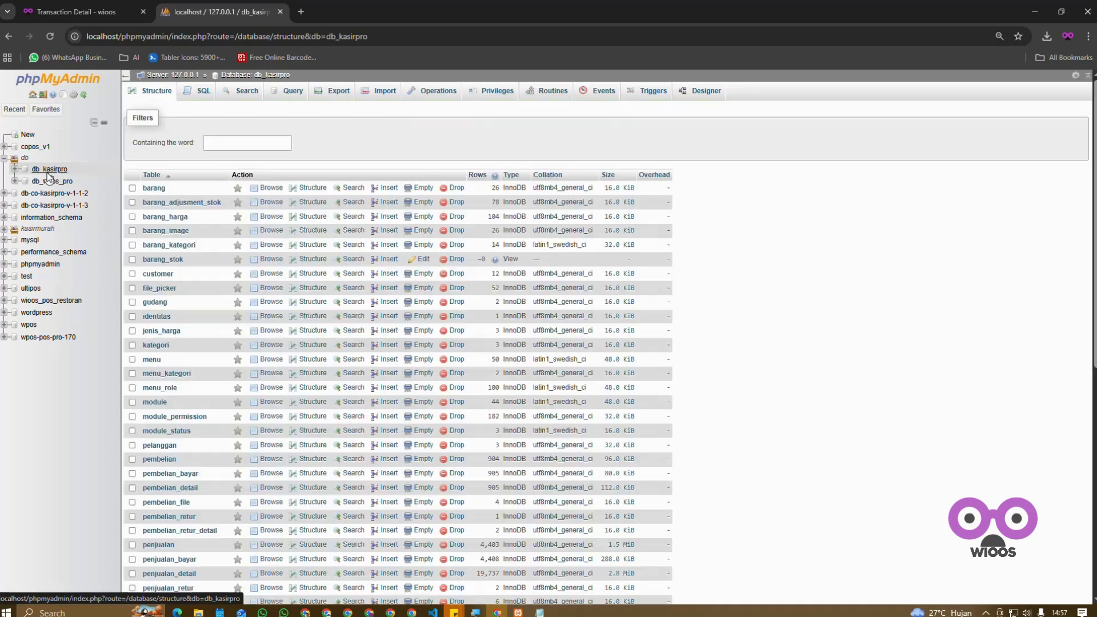
{"action": "left_click_drag", "start_coordinate": [69, 169], "coordinate": [33, 169]}
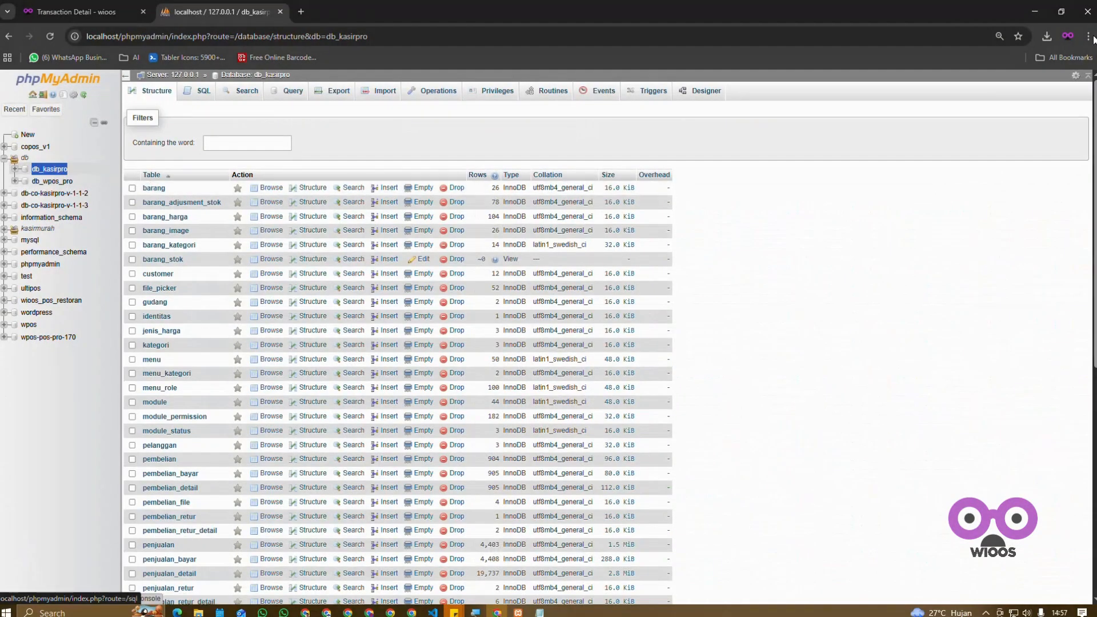
{"action": "left_click", "coordinate": [1036, 8]}
{"action": "left_click", "coordinate": [655, 359]}
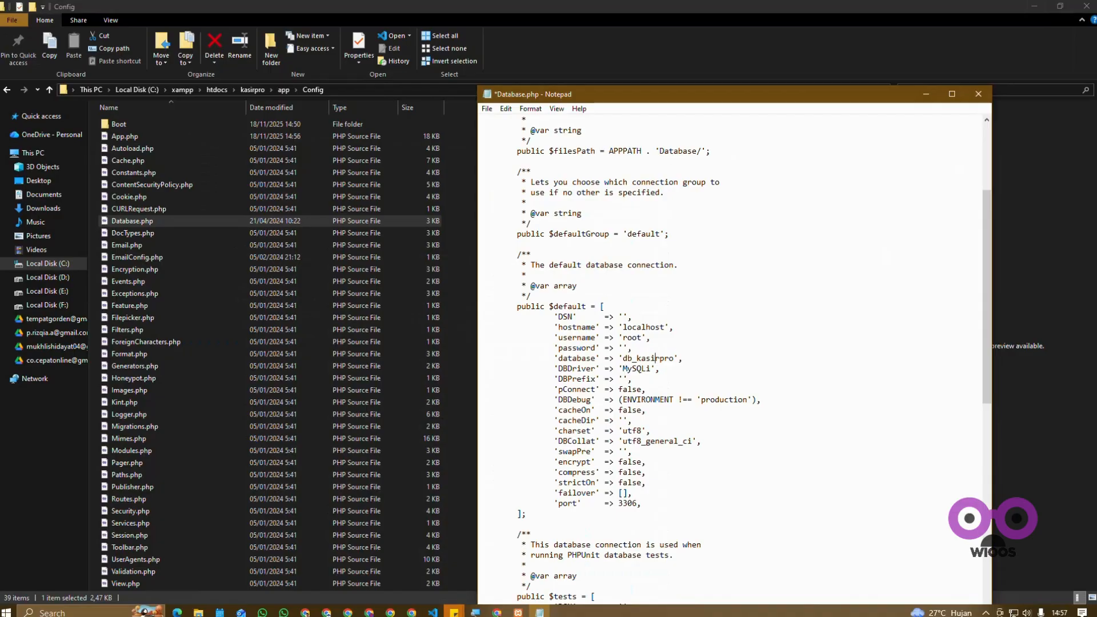
{"action": "key", "text": "ctrl+s"}
{"action": "left_click", "coordinate": [981, 96]}
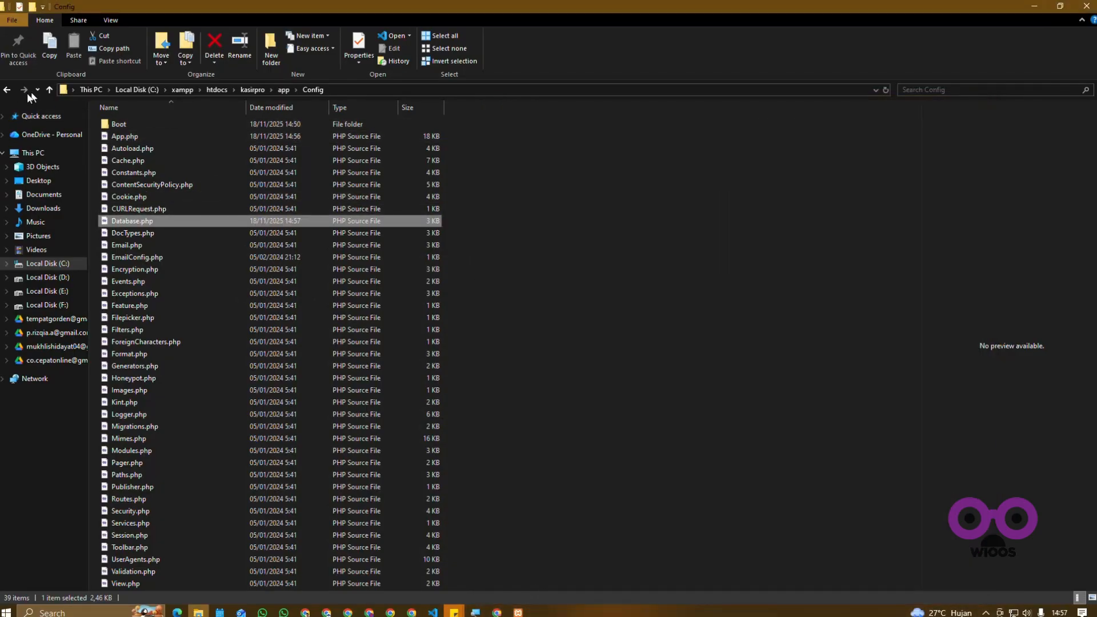
Step: Go back to the kasirpro folder and open manifest.json in Notepad
{"action": "left_click", "coordinate": [8, 92]}
{"action": "left_click", "coordinate": [8, 91]}
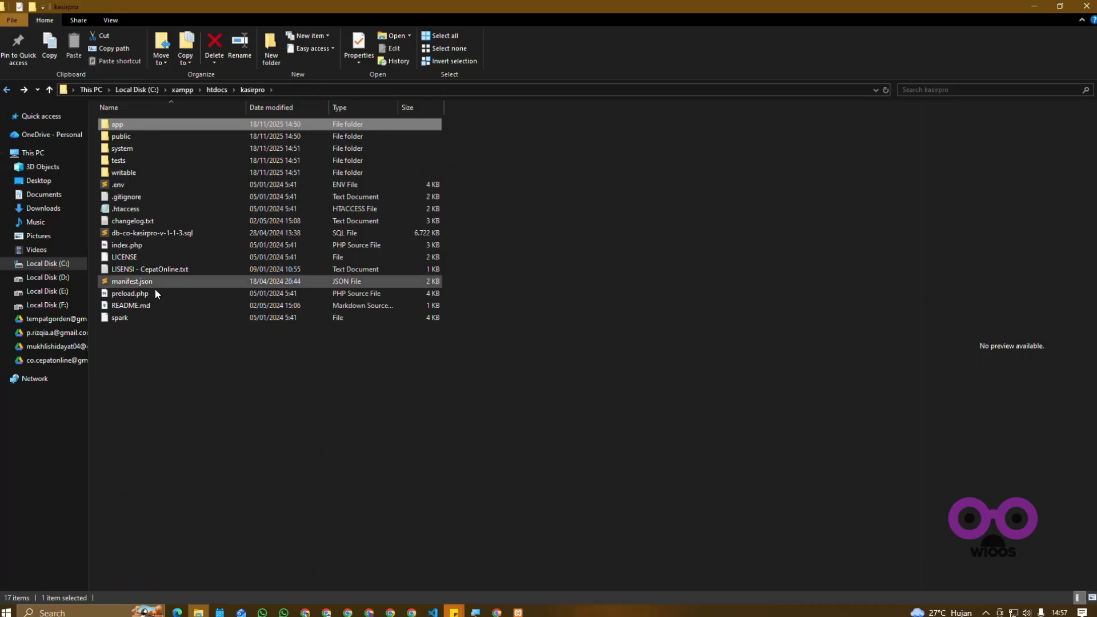
{"action": "left_click", "coordinate": [142, 283]}
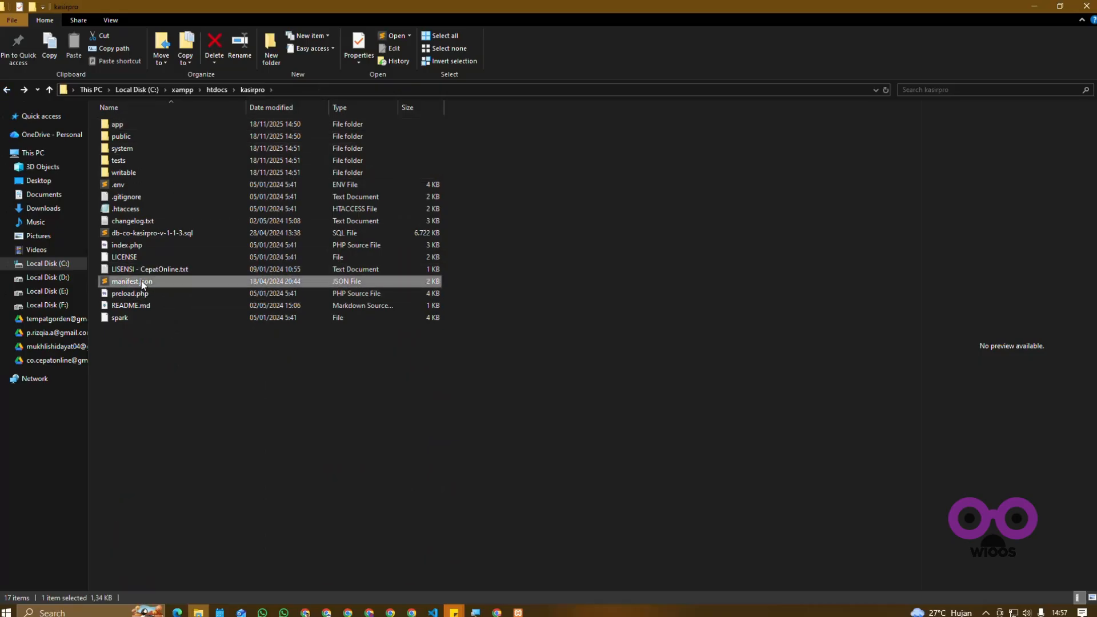
{"action": "right_click", "coordinate": [142, 280]}
{"action": "left_click", "coordinate": [222, 351]}
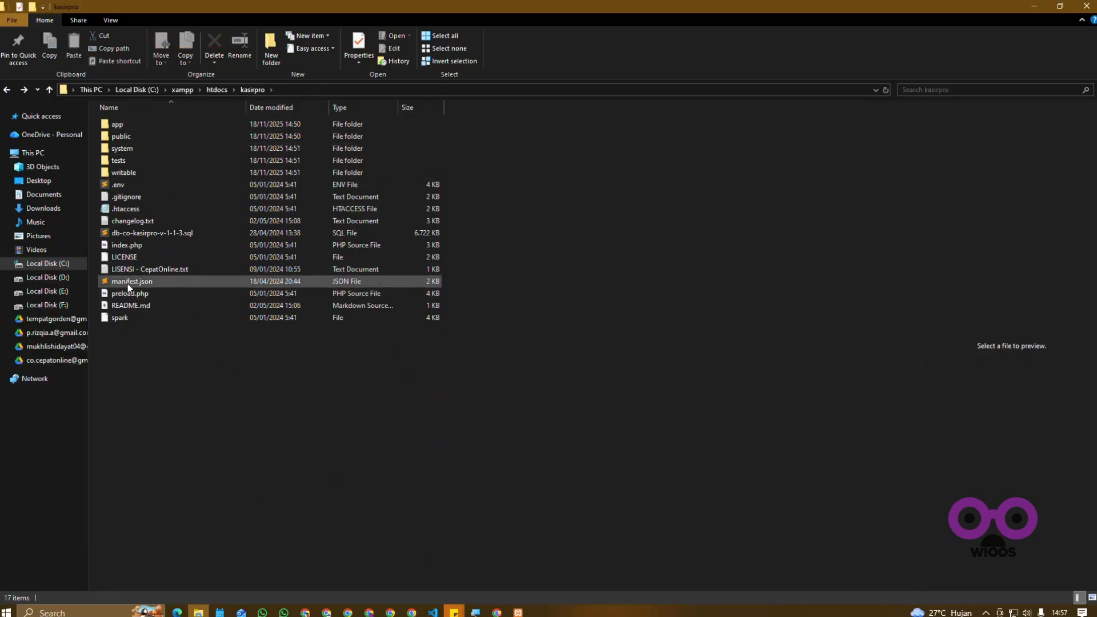
{"action": "right_click", "coordinate": [159, 282]}
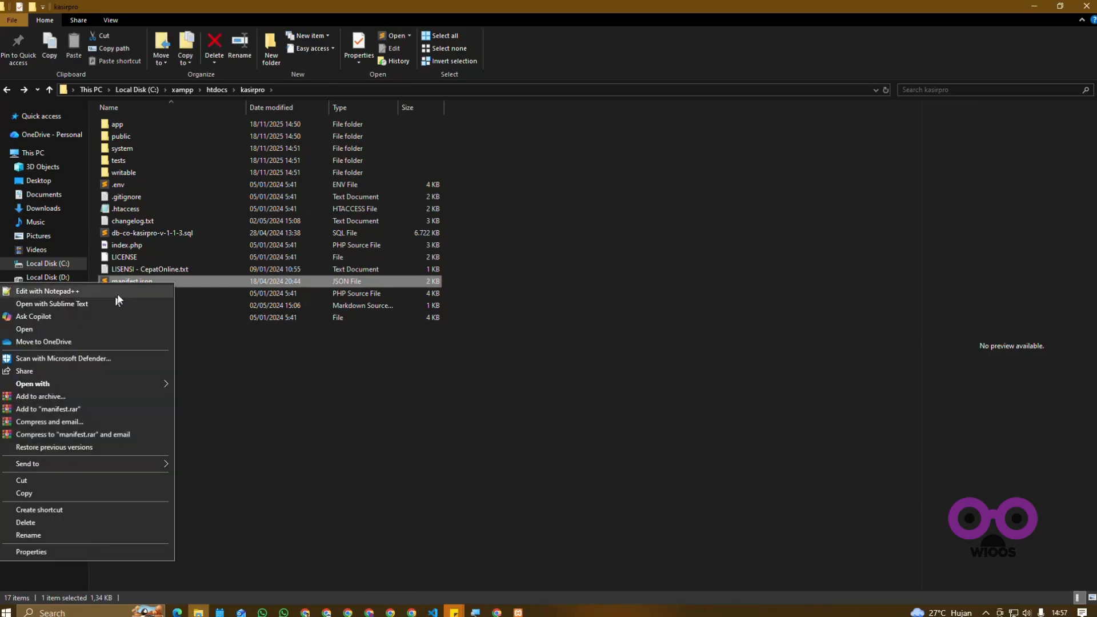
{"action": "mouse_move", "coordinate": [60, 385]}
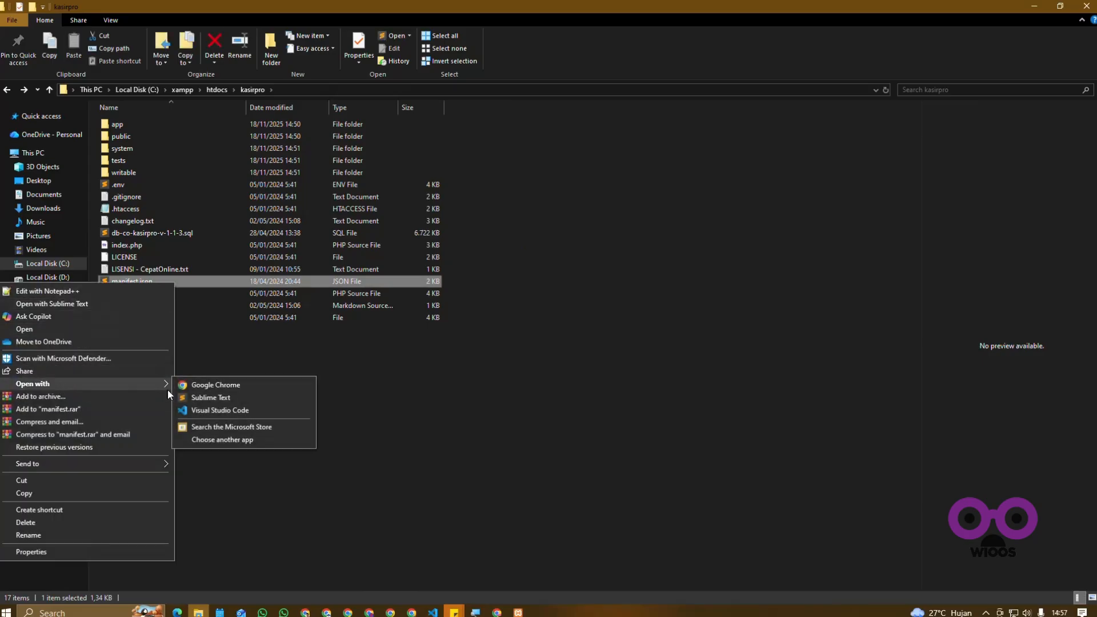
{"action": "left_click", "coordinate": [225, 445]}
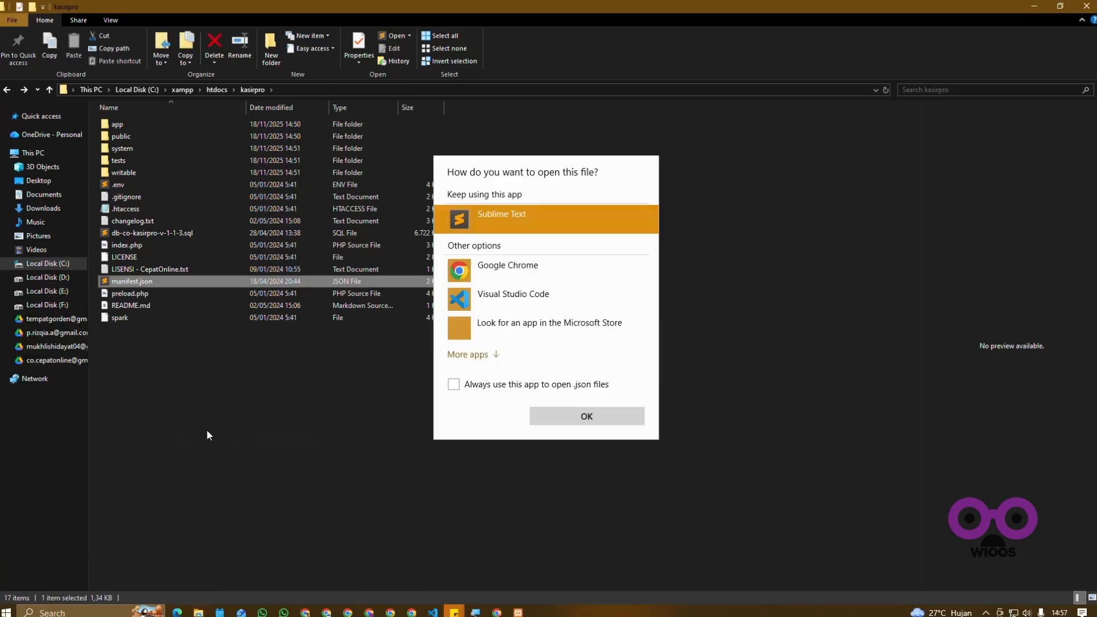
{"action": "left_click", "coordinate": [480, 351]}
{"action": "scroll", "coordinate": [481, 354], "scroll_direction": "down", "scroll_amount": 3}
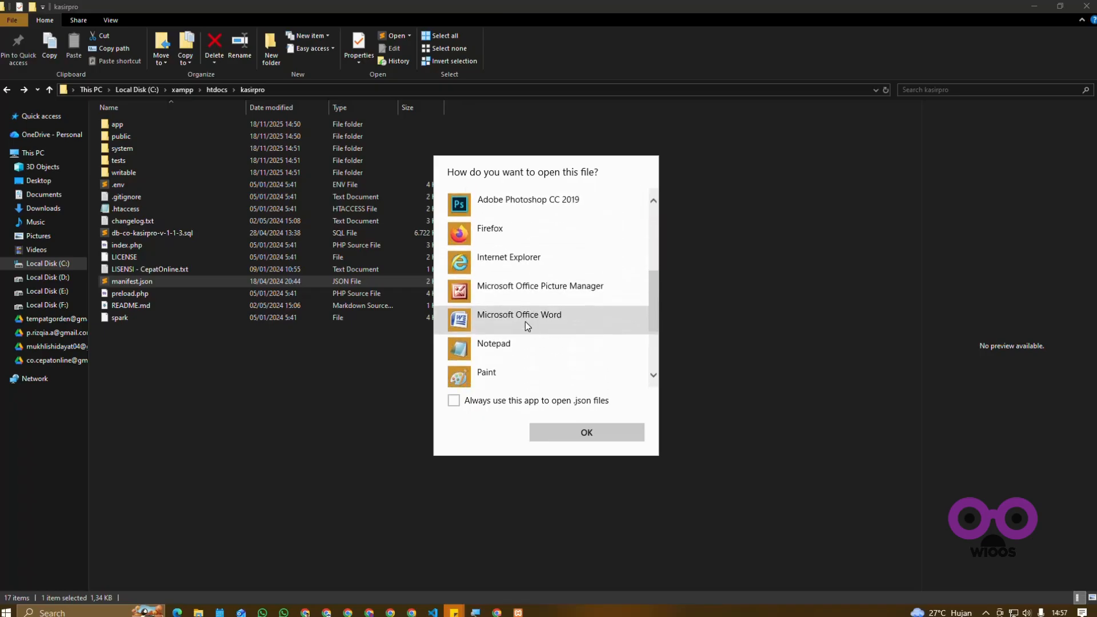
{"action": "left_click", "coordinate": [509, 285]}
{"action": "left_click", "coordinate": [587, 437]}
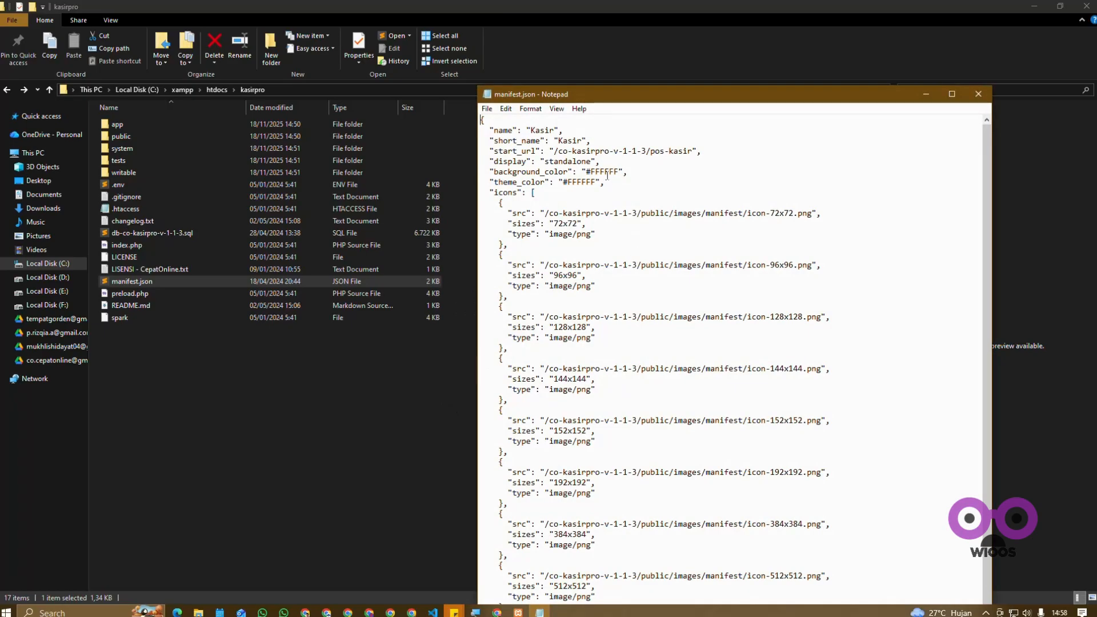
Step: Replace every occurrence of co-kasirpro-v-1-1-3 with kasirpro in manifest.json
{"action": "left_click_drag", "start_coordinate": [559, 151], "coordinate": [633, 151]}
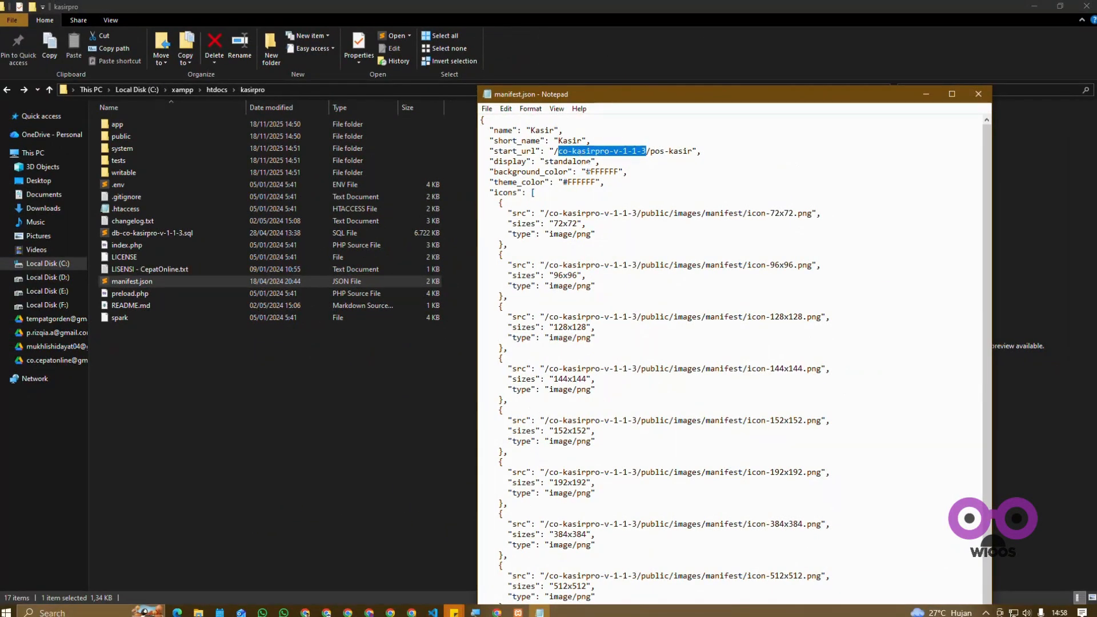
{"action": "key", "text": "ctrl+h"}
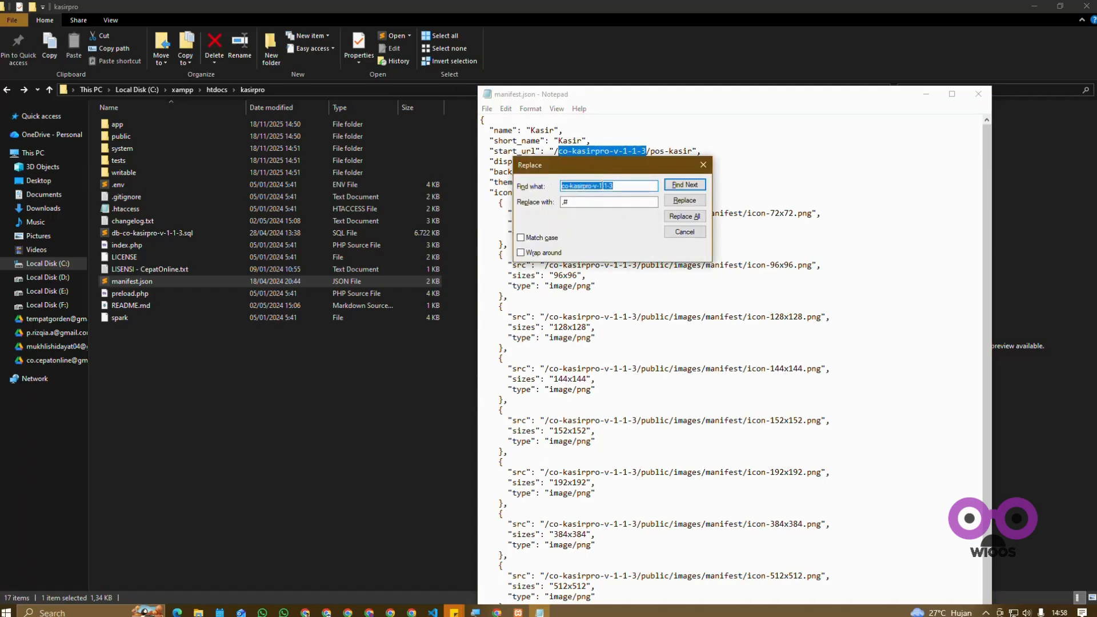
{"action": "key", "text": "Tab"}
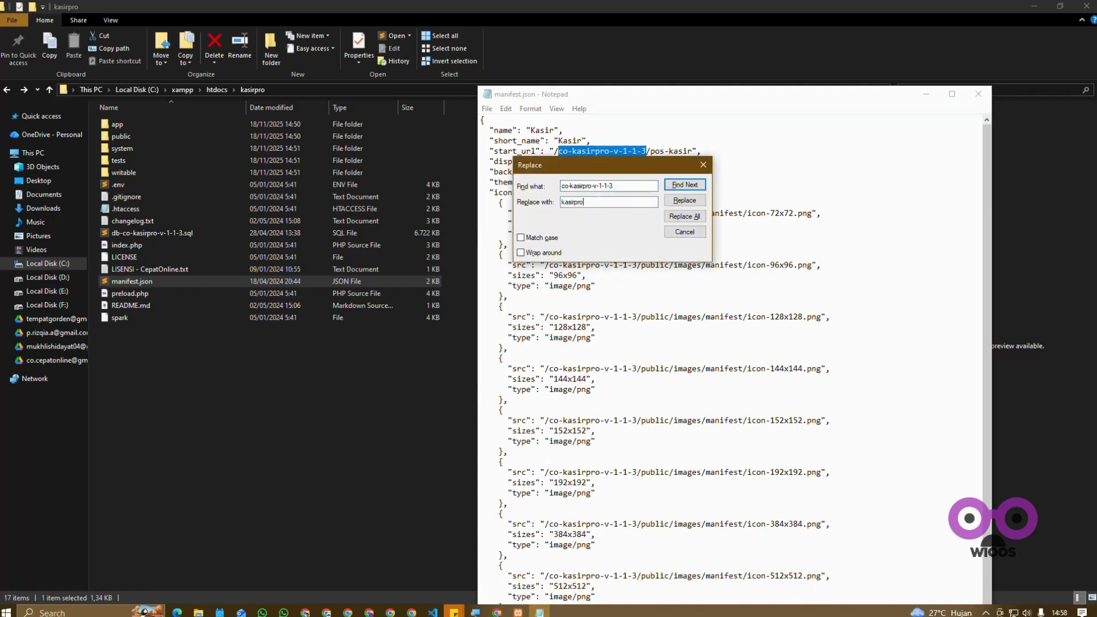
{"action": "left_click_drag", "start_coordinate": [606, 165], "coordinate": [814, 176]}
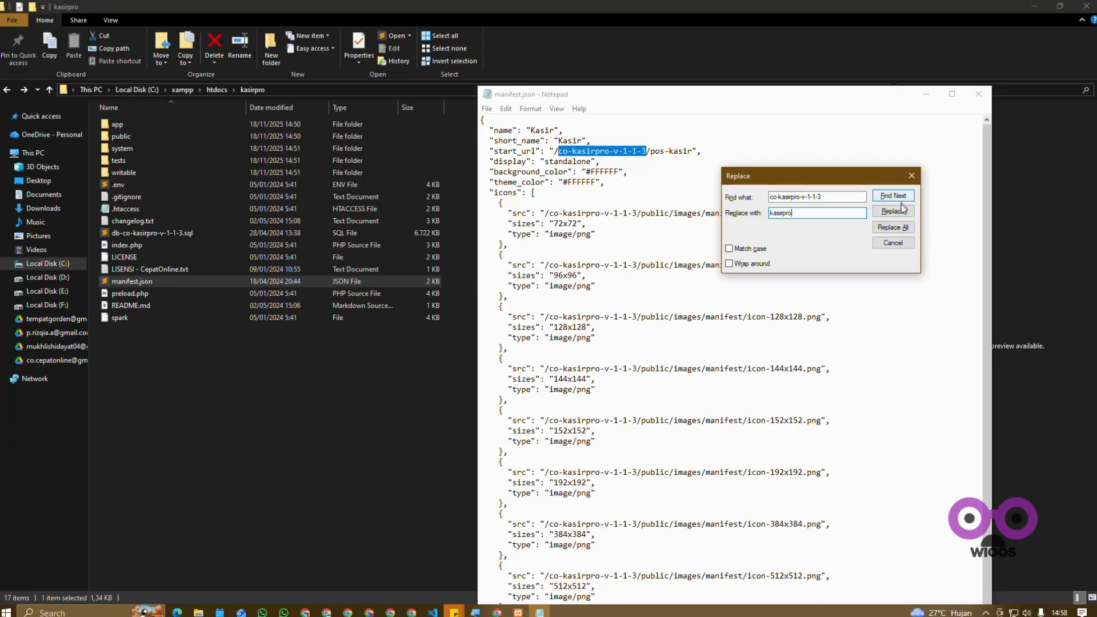
{"action": "left_click", "coordinate": [892, 228]}
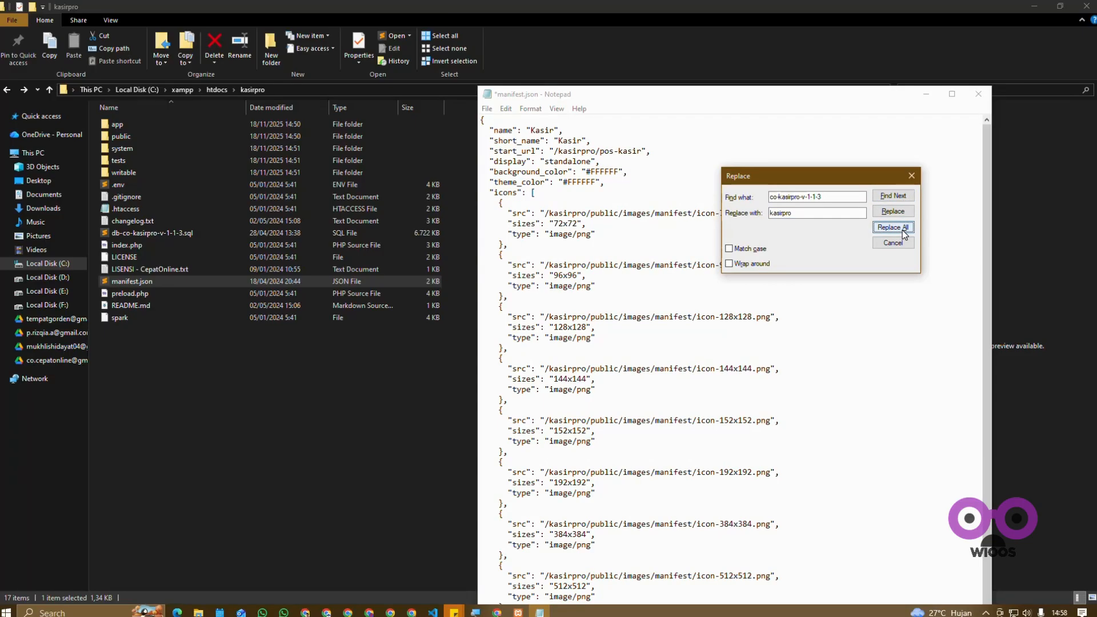
{"action": "left_click", "coordinate": [912, 176]}
Step: Check the folder name in the icon src paths, and save and close manifest.json
{"action": "left_click_drag", "start_coordinate": [550, 213], "coordinate": [583, 213]}
{"action": "left_click_drag", "start_coordinate": [550, 264], "coordinate": [588, 265]}
{"action": "left_click_drag", "start_coordinate": [550, 317], "coordinate": [588, 316]}
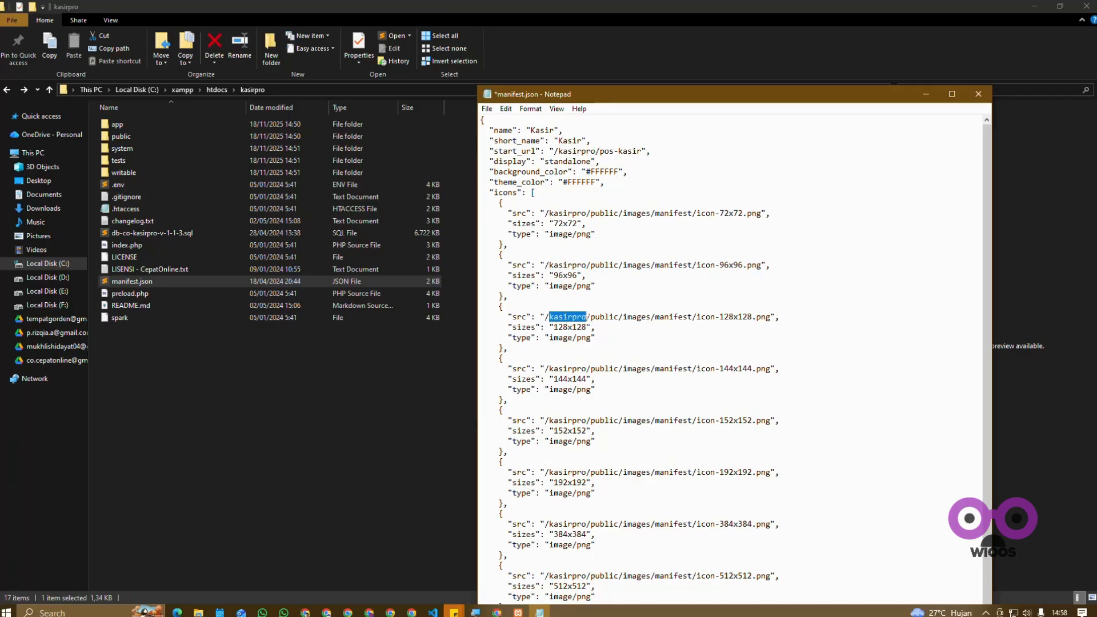
{"action": "left_click_drag", "start_coordinate": [543, 367], "coordinate": [577, 368]}
{"action": "left_click", "coordinate": [603, 394]}
{"action": "key", "text": "ctrl+s"}
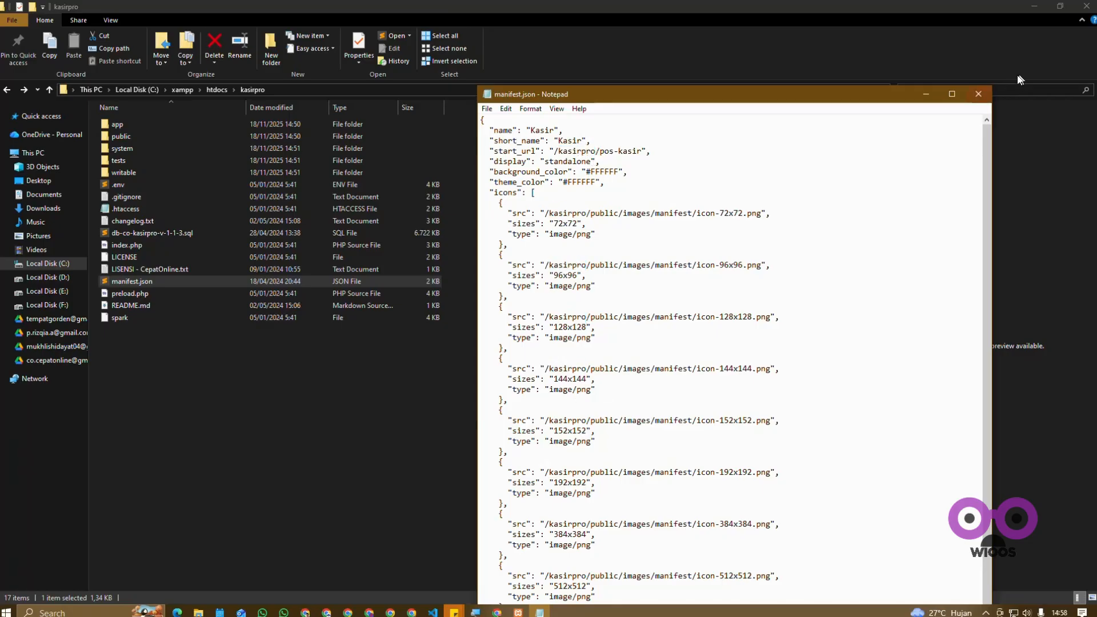
{"action": "left_click", "coordinate": [978, 94]}
{"action": "left_click", "coordinate": [189, 417]}
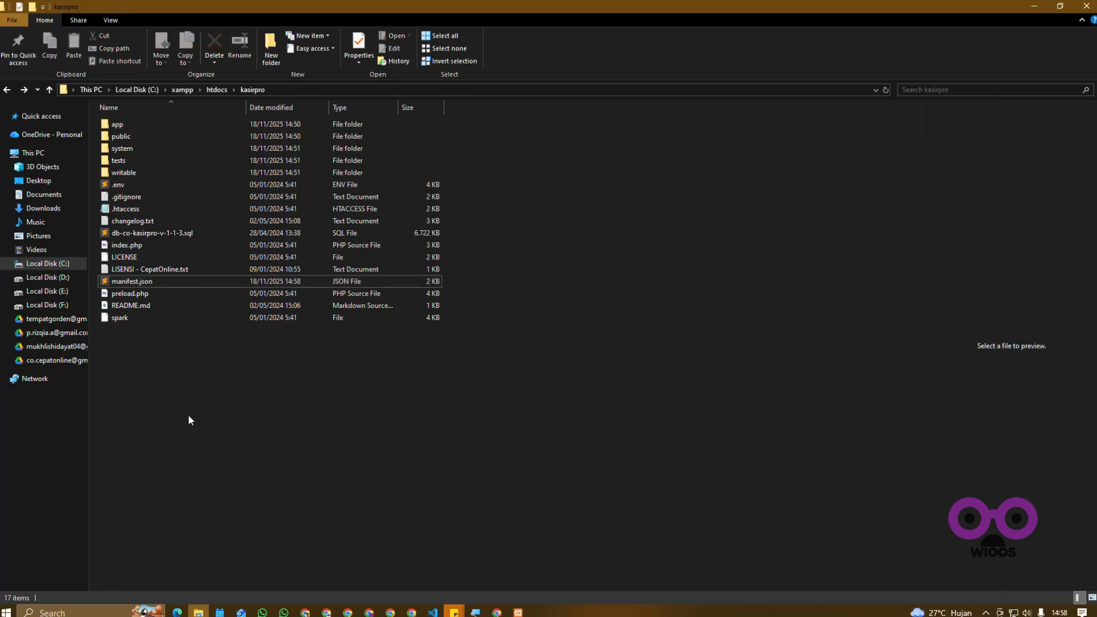
Step: Check the Apache and MySQL status in the XAMPP Control Panel and open localhost/kasirpro in a new Chrome tab
{"action": "left_click", "coordinate": [518, 612]}
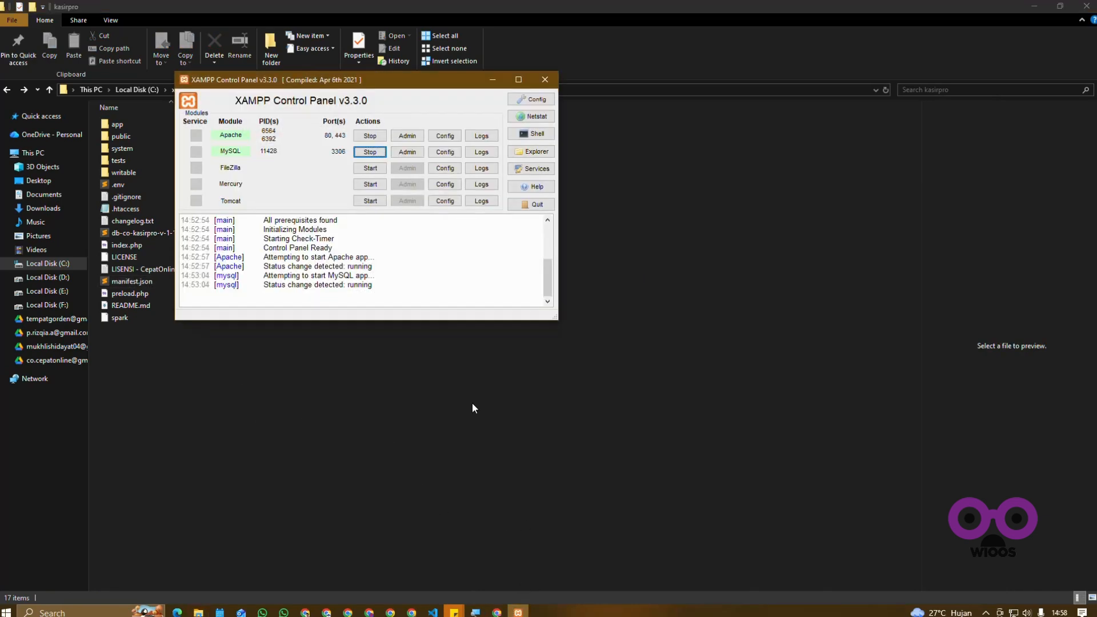
{"action": "left_click", "coordinate": [517, 612]}
{"action": "left_click", "coordinate": [497, 612]}
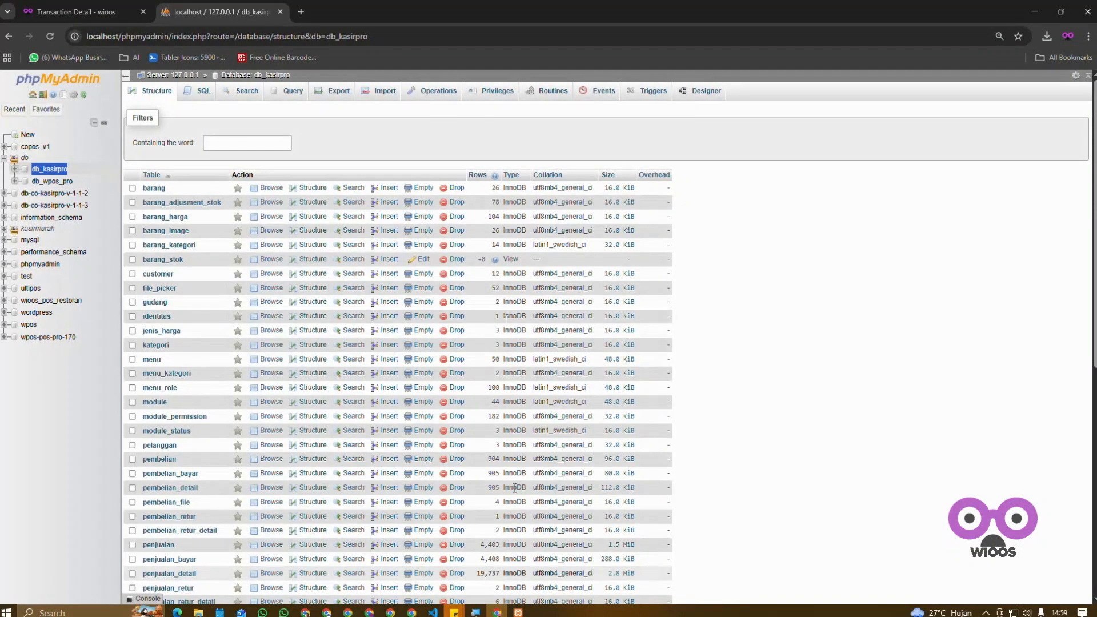
{"action": "left_click", "coordinate": [302, 12]}
{"action": "type", "text": "localhost"}
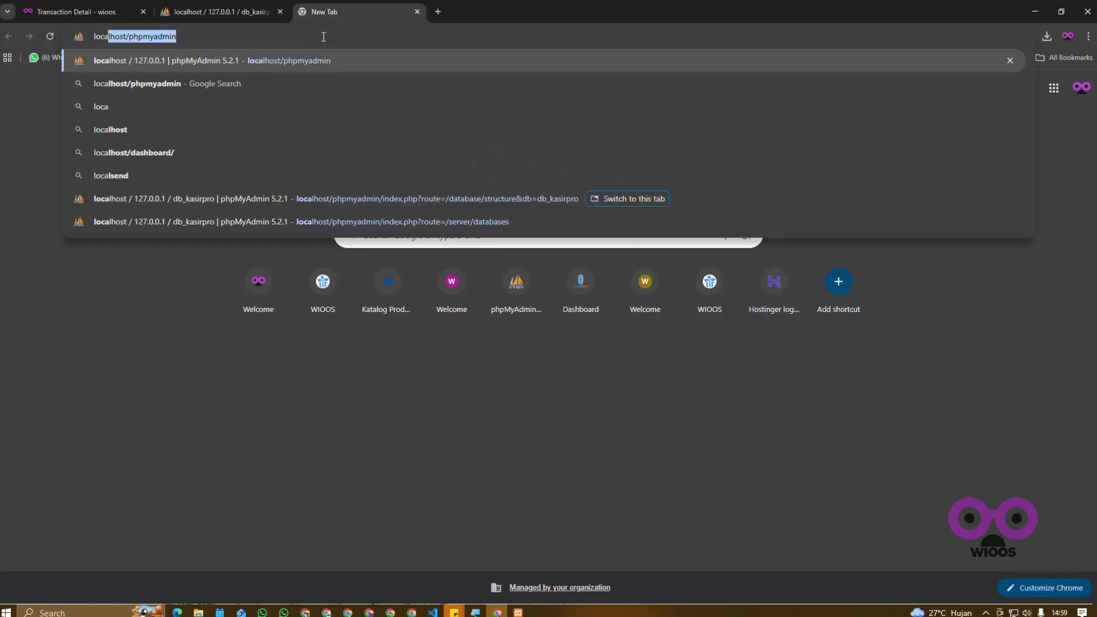
{"action": "type", "text": "/kasirpro"}
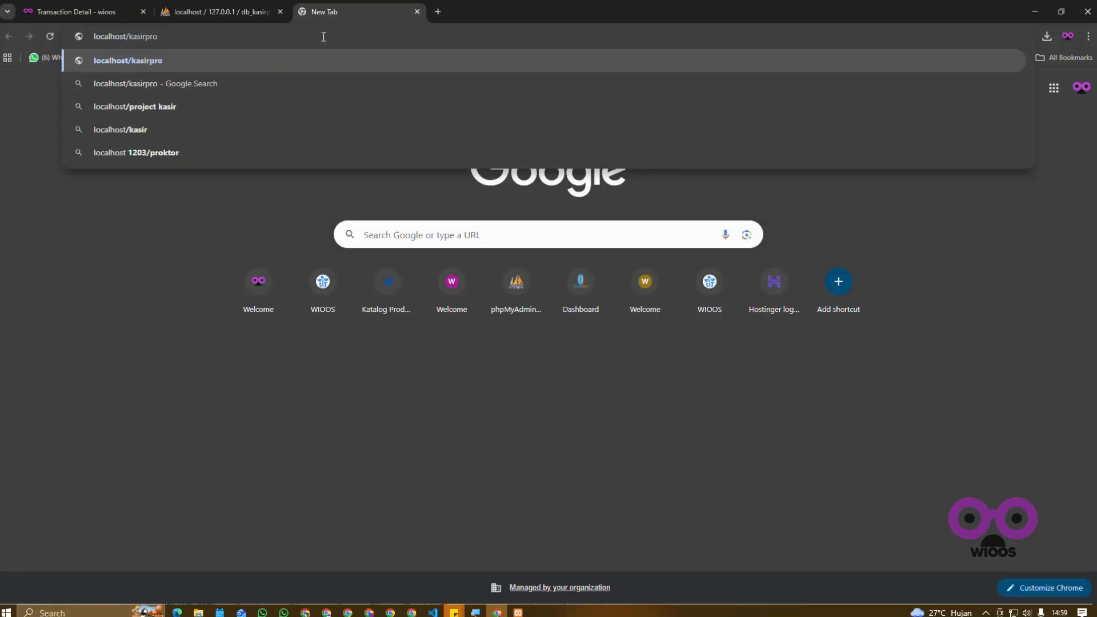
{"action": "key", "text": "Return"}
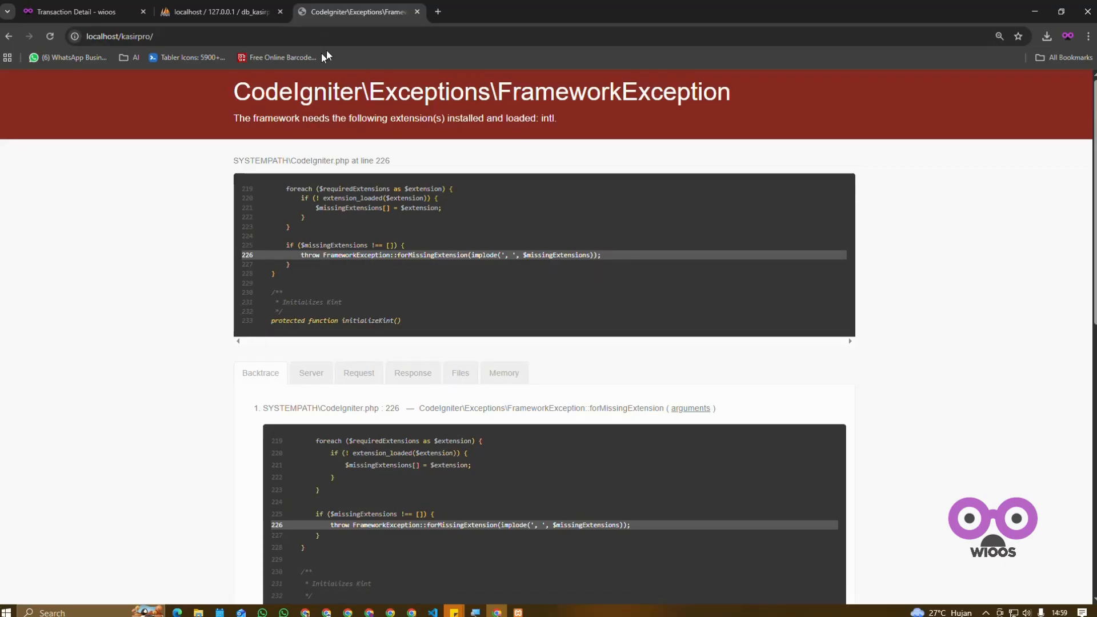
Step: Read the framework exception message for the extension it names, and minimize Chrome
{"action": "left_click_drag", "start_coordinate": [230, 118], "coordinate": [569, 133]}
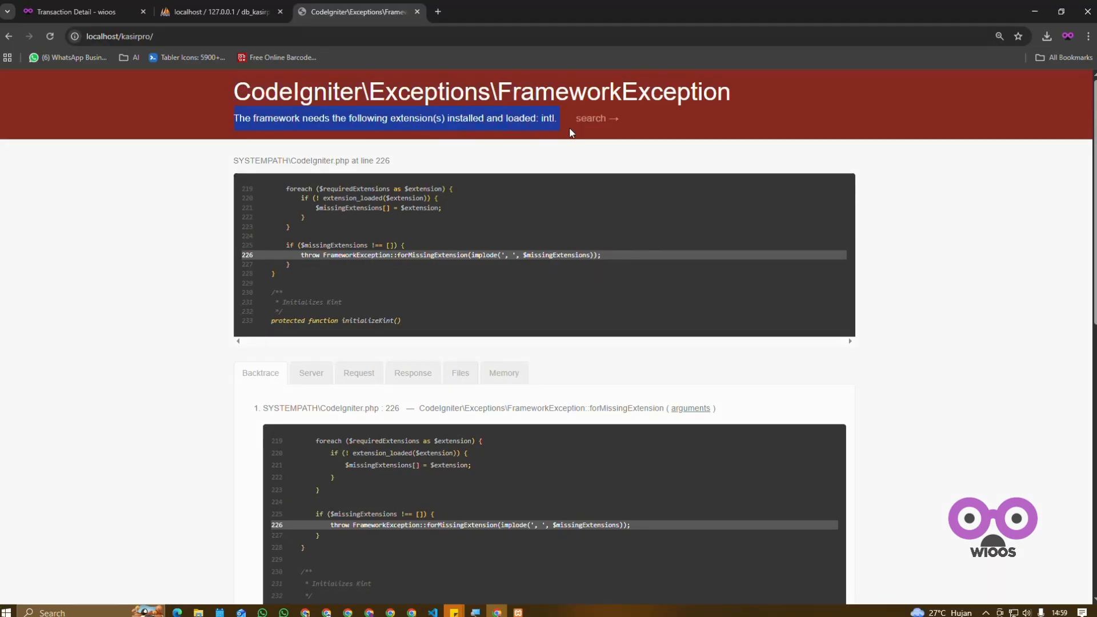
{"action": "left_click", "coordinate": [555, 121]}
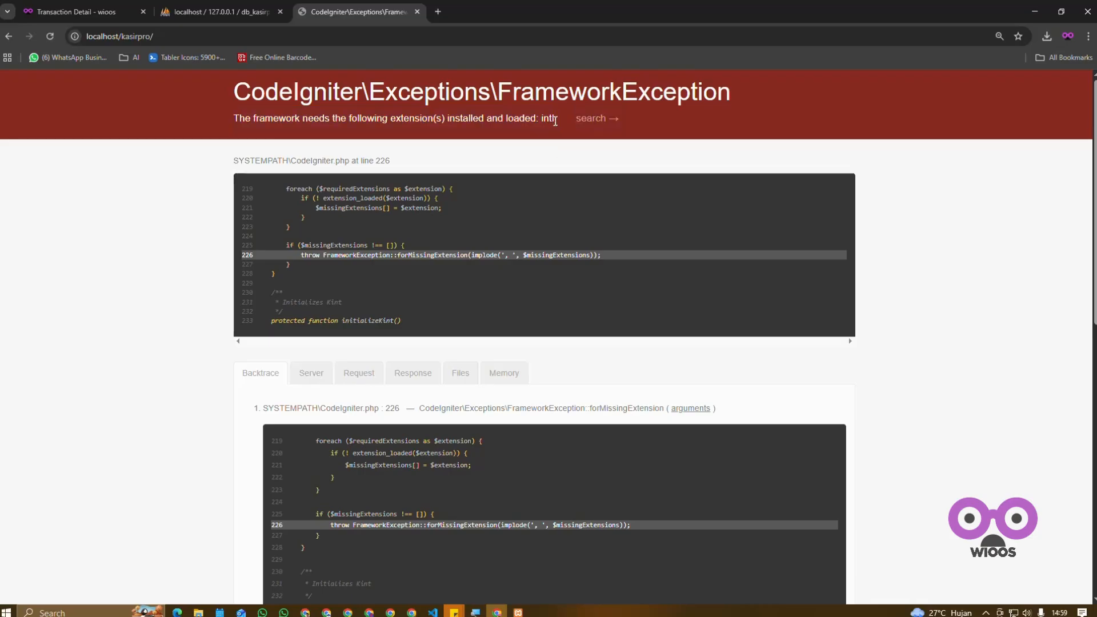
{"action": "left_click", "coordinate": [578, 168]}
{"action": "left_click", "coordinate": [1035, 12]}
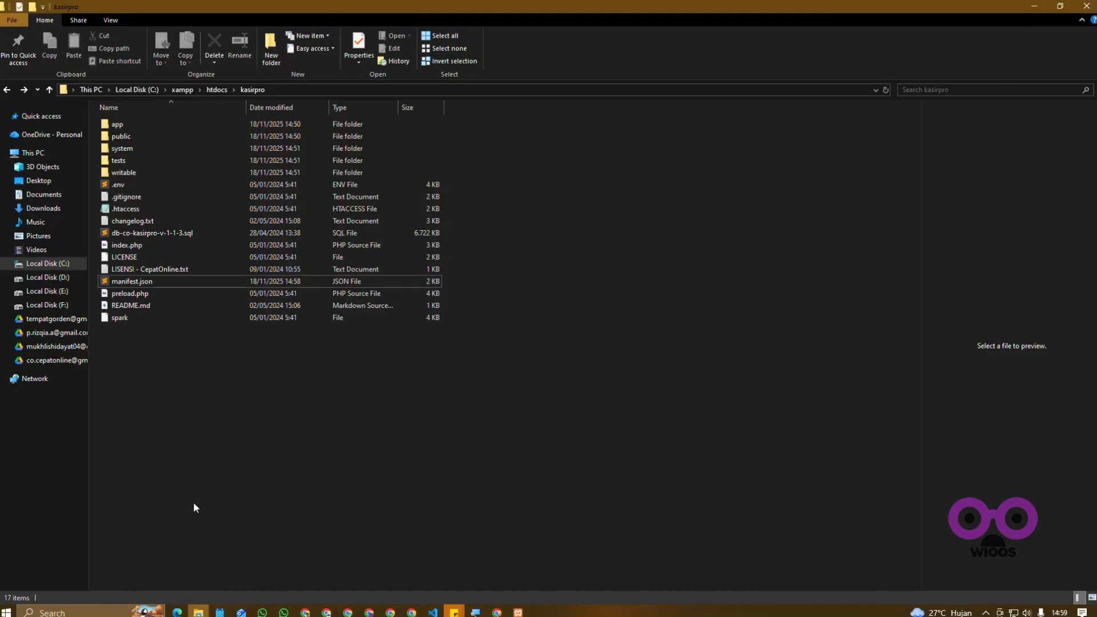
Step: Open php.ini from the C:\xampp\php folder in Notepad
{"action": "left_click", "coordinate": [200, 612]}
{"action": "left_click", "coordinate": [200, 611]}
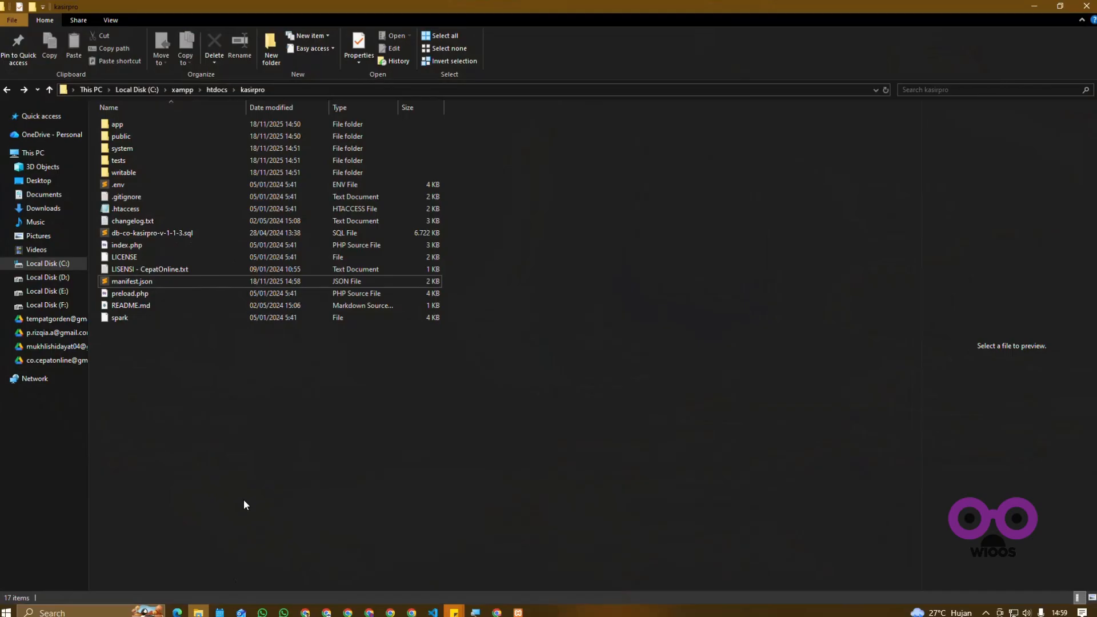
{"action": "left_click", "coordinate": [37, 266]}
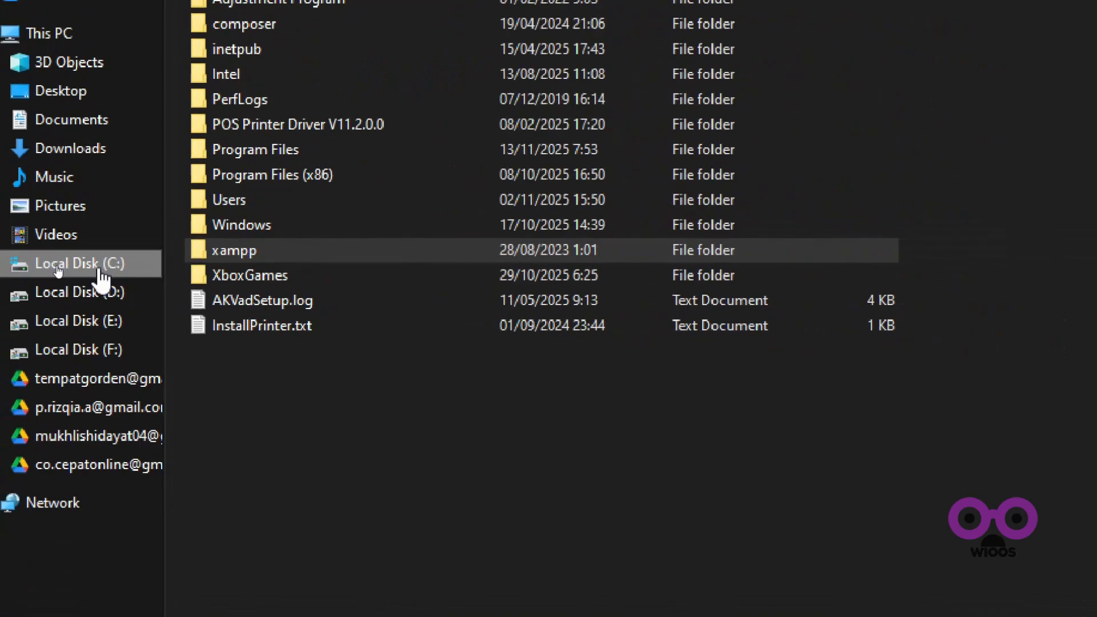
{"action": "left_click", "coordinate": [125, 258]}
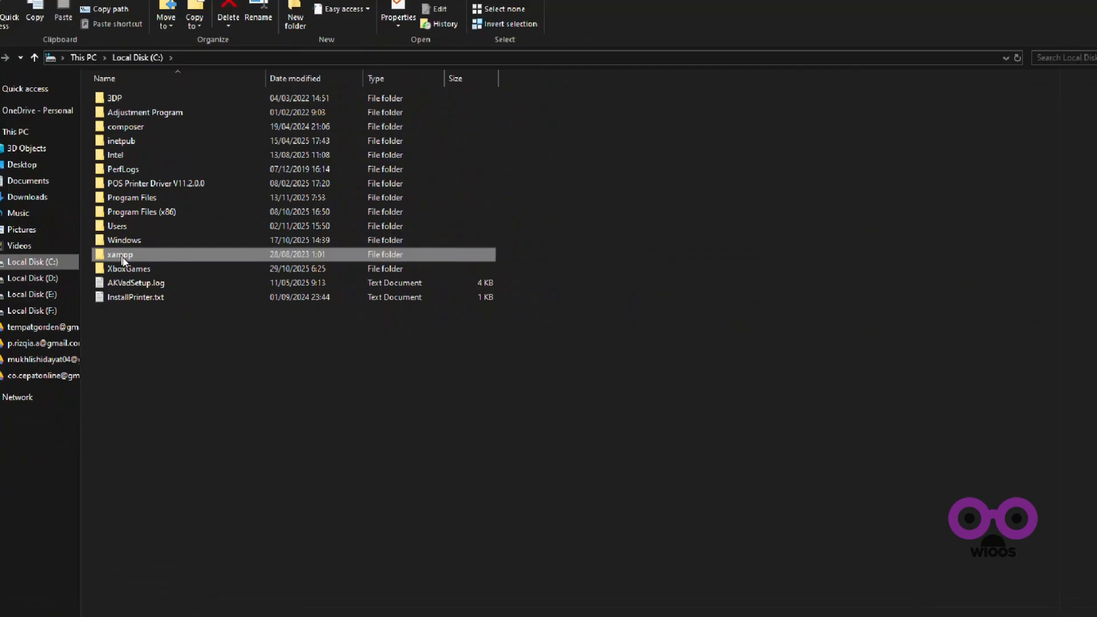
{"action": "double_click", "coordinate": [123, 257]}
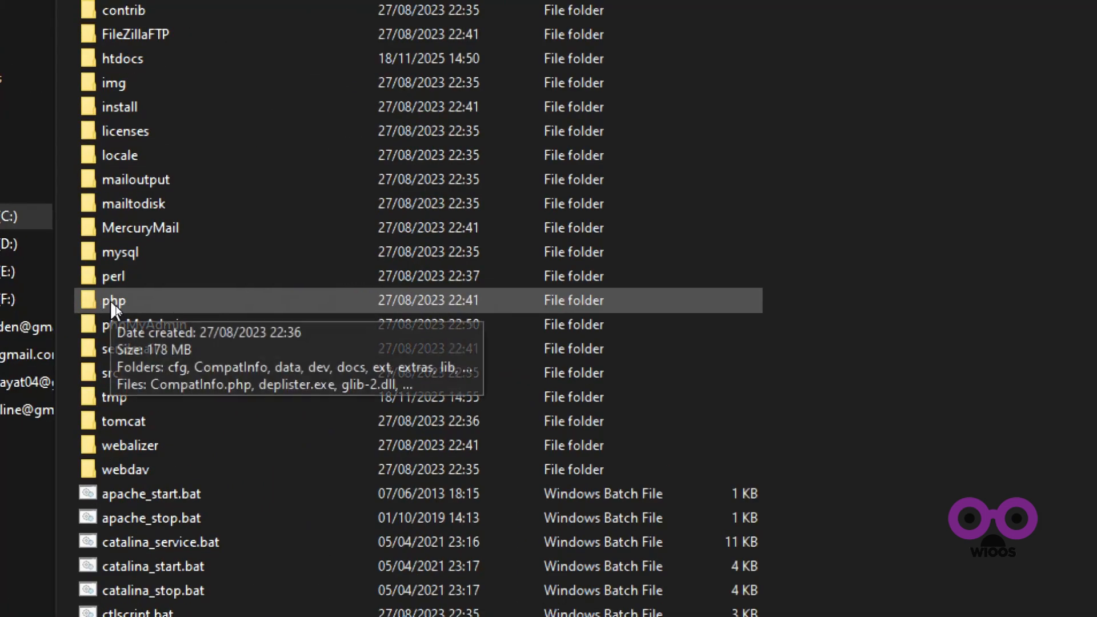
{"action": "double_click", "coordinate": [112, 300]}
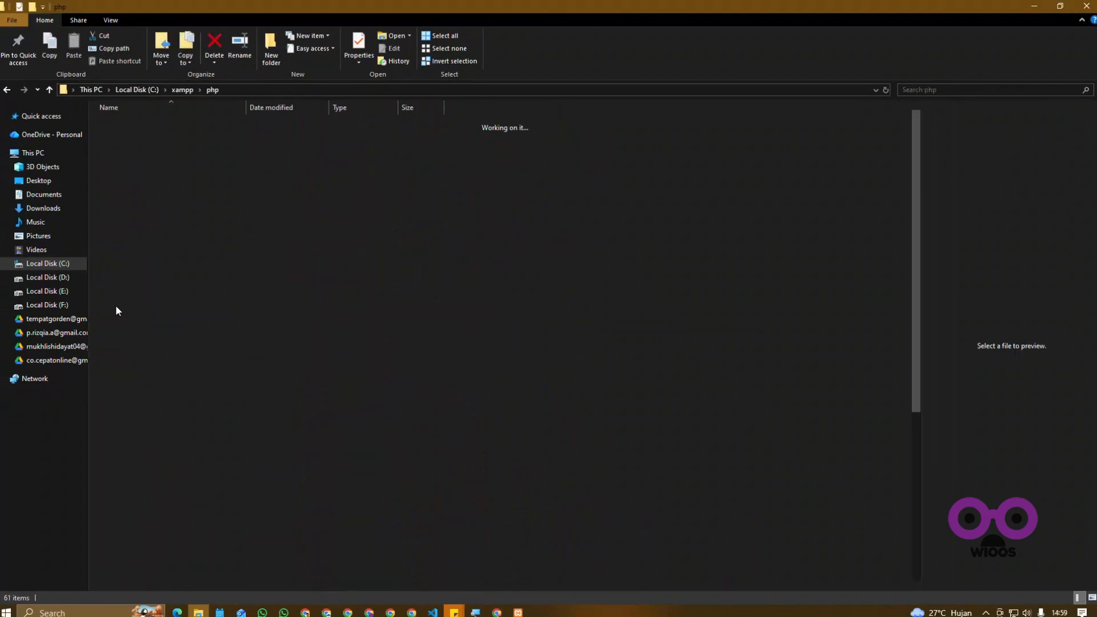
{"action": "scroll", "coordinate": [188, 229], "scroll_direction": "down", "scroll_amount": 5}
{"action": "scroll", "coordinate": [149, 280], "scroll_direction": "down", "scroll_amount": 1}
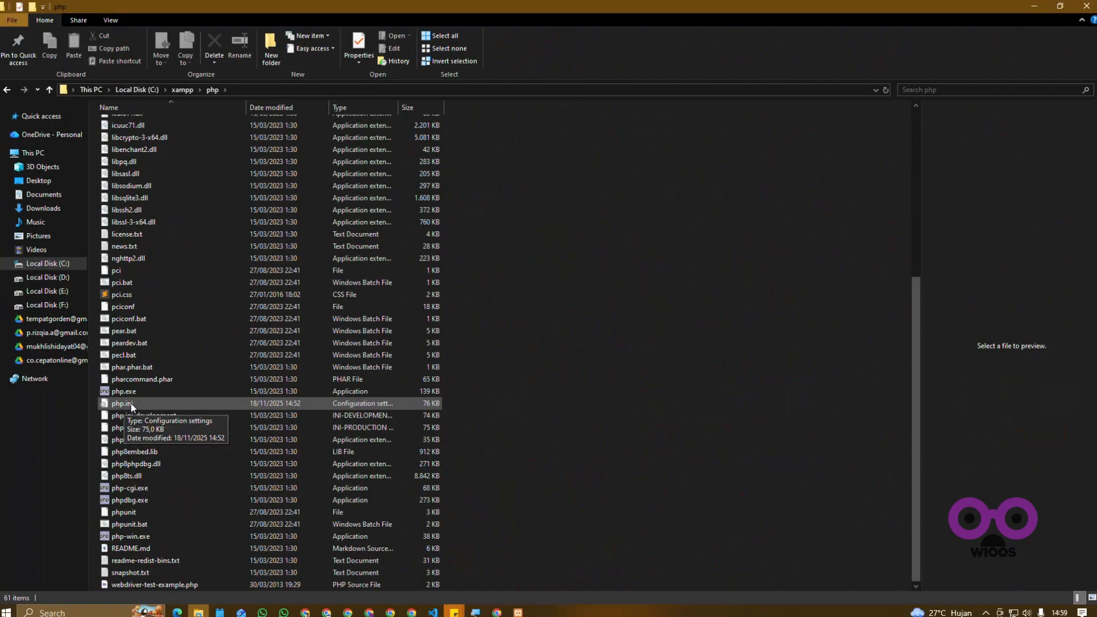
{"action": "left_click", "coordinate": [146, 402]}
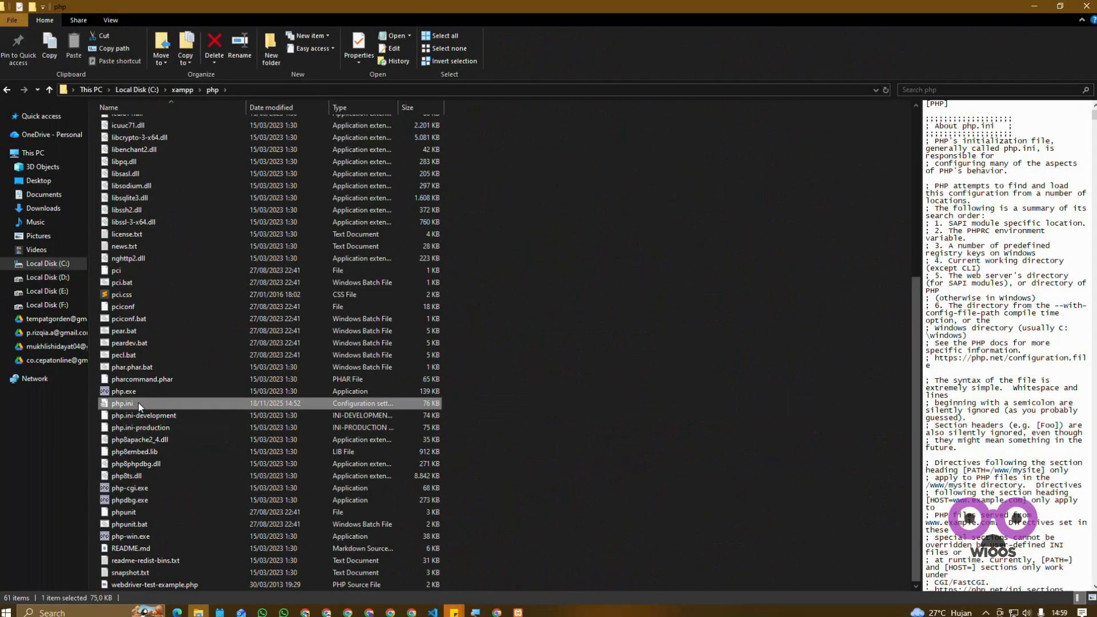
{"action": "right_click", "coordinate": [166, 402]}
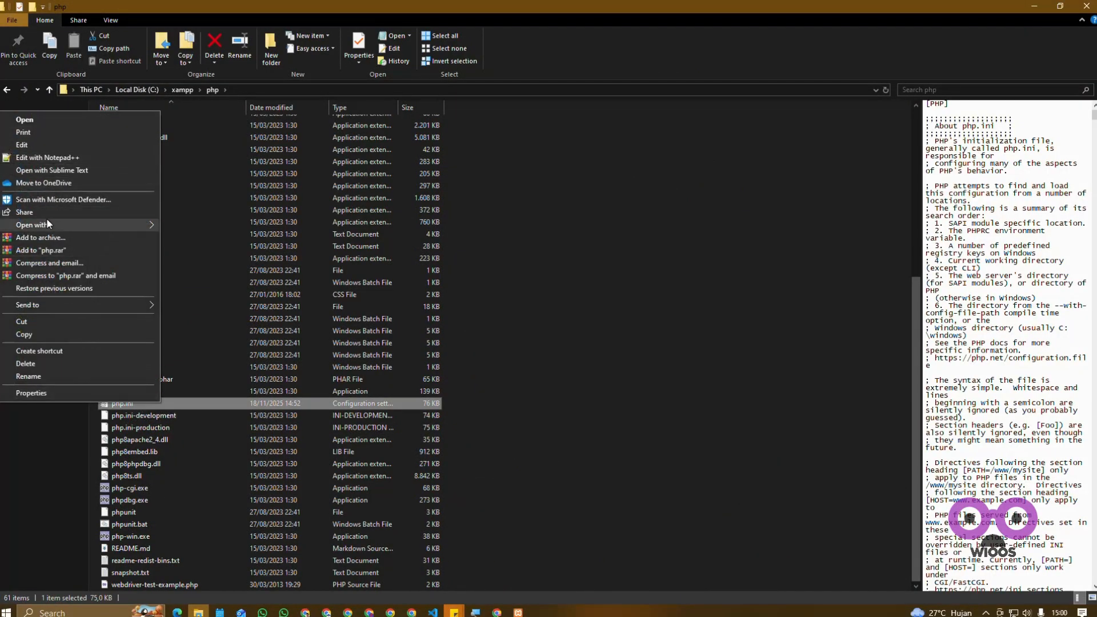
{"action": "mouse_move", "coordinate": [48, 225]}
{"action": "left_click", "coordinate": [190, 226]}
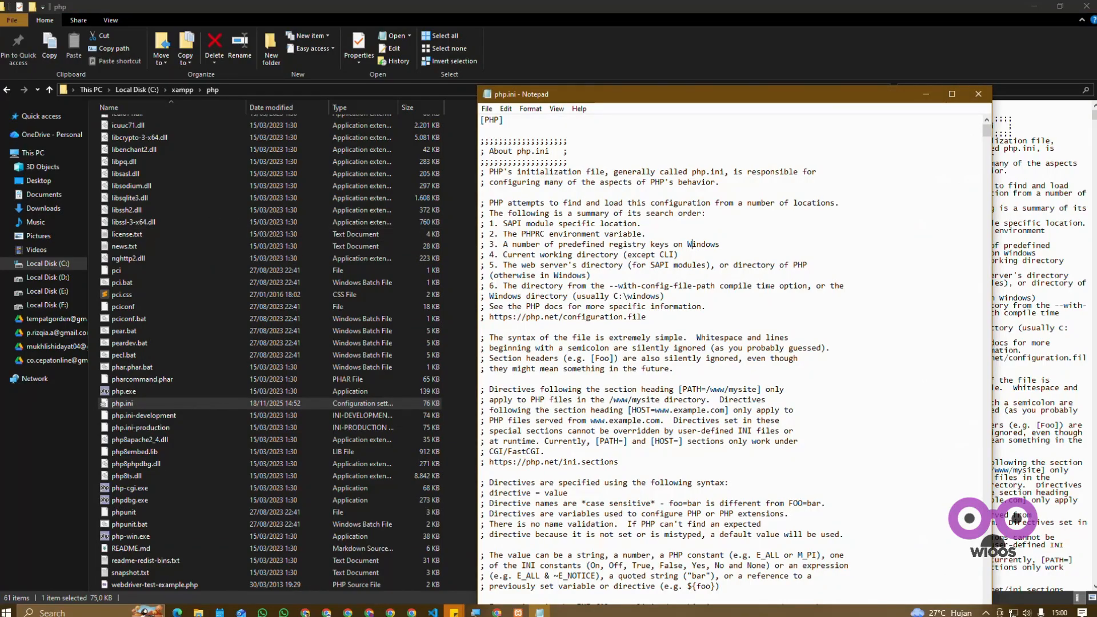
Step: Find intl in php.ini and enable the extension by removing the semicolon before extension=intl
{"action": "key", "text": "ctrl+f"}
{"action": "type", "text": "in"}
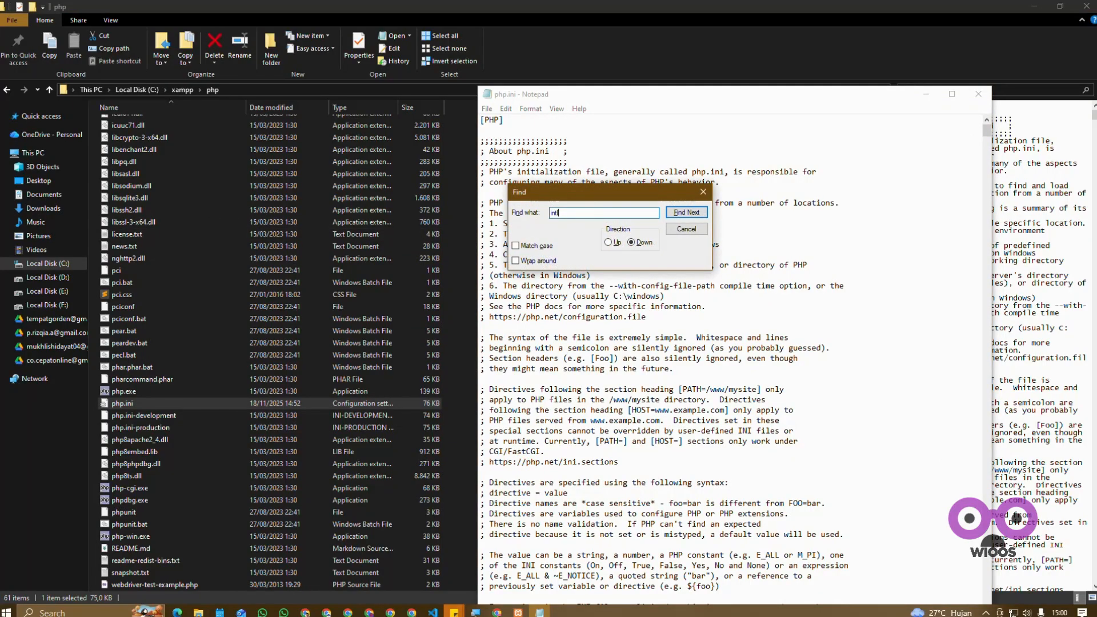
{"action": "type", "text": "tl"}
{"action": "key", "text": "Return"}
{"action": "key", "text": "Return"}
{"action": "key", "text": "Return"}
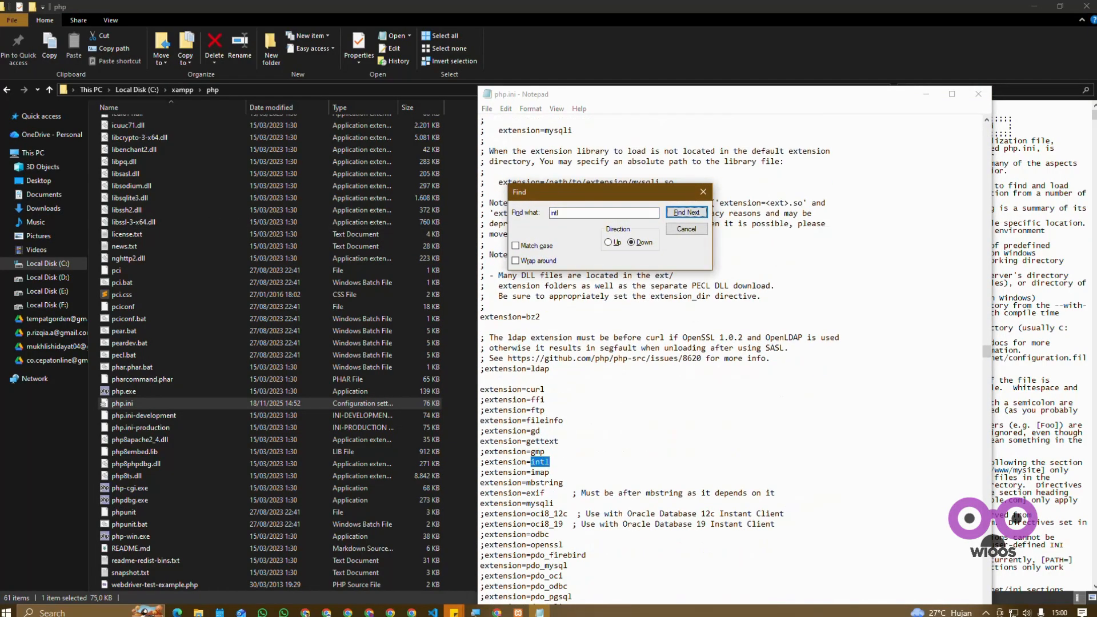
{"action": "left_click_drag", "start_coordinate": [665, 196], "coordinate": [739, 224]}
{"action": "left_click", "coordinate": [777, 221]}
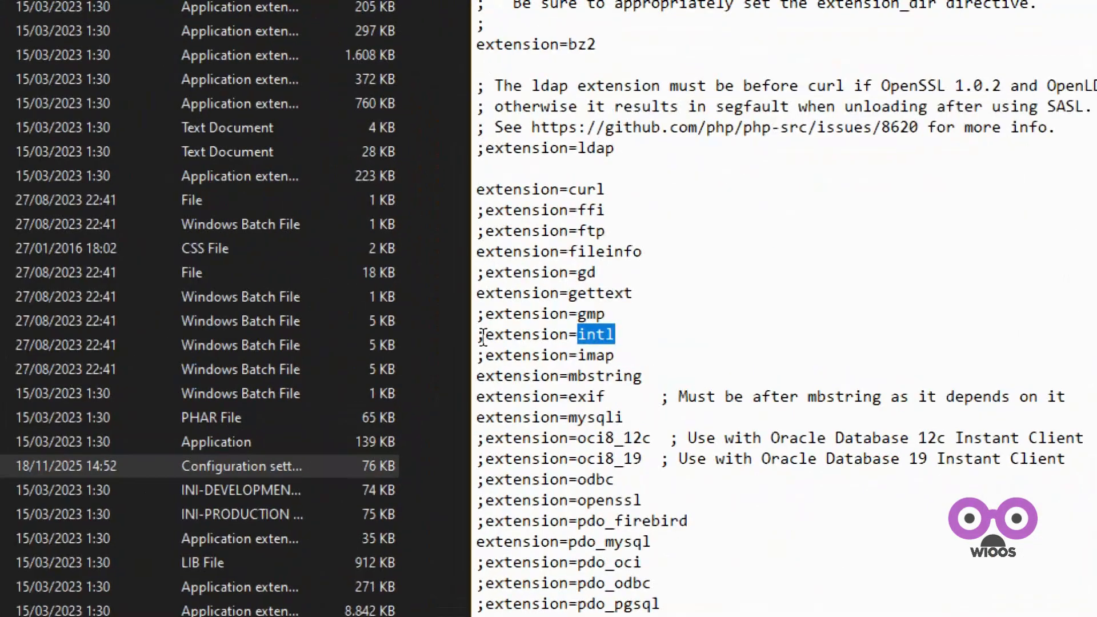
{"action": "left_click", "coordinate": [516, 336]}
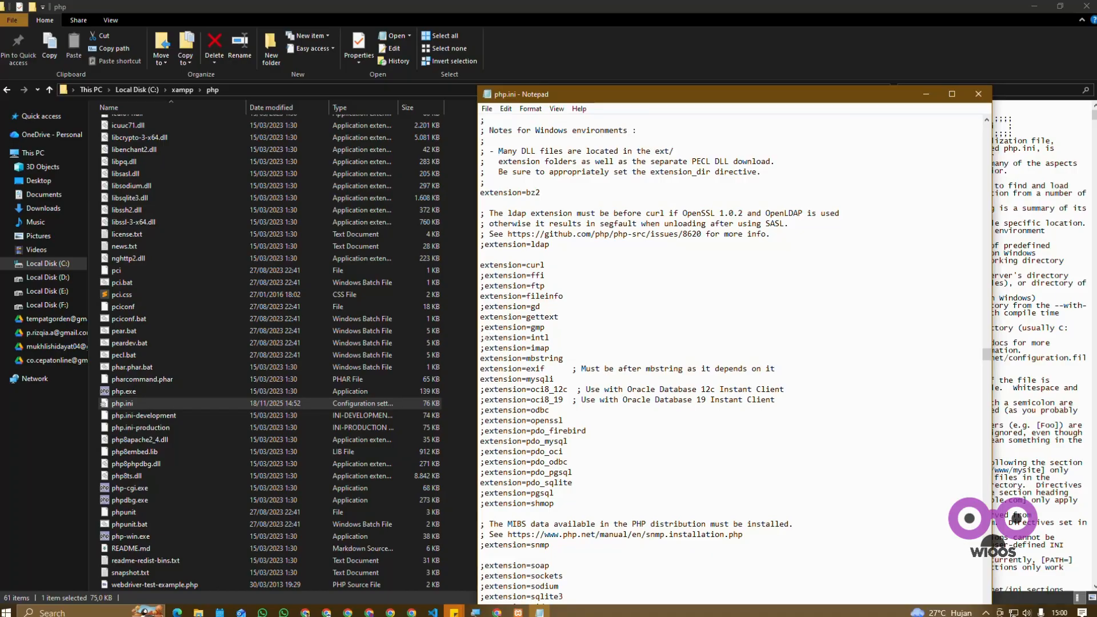
{"action": "key", "text": "Delete"}
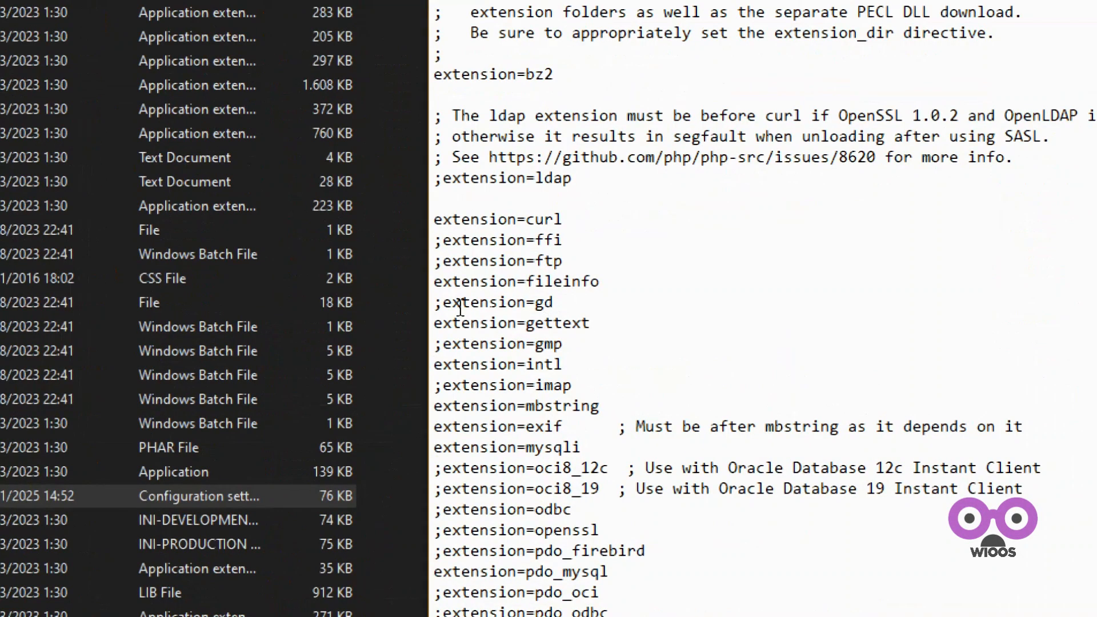
Step: Enable the gd extension in php.ini by removing its leading semicolon, save the file and close Notepad
{"action": "key", "text": "BackSpace"}
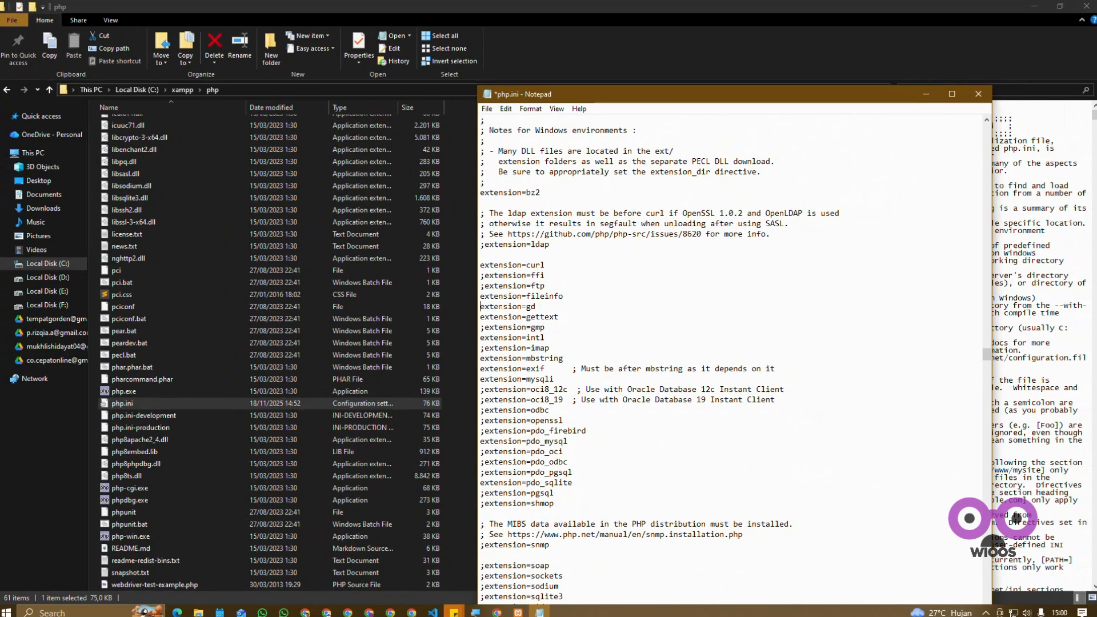
{"action": "left_click_drag", "start_coordinate": [481, 306], "coordinate": [526, 307]}
{"action": "left_click_drag", "start_coordinate": [480, 338], "coordinate": [563, 338]}
{"action": "left_click", "coordinate": [582, 345]}
{"action": "key", "text": "ctrl+s"}
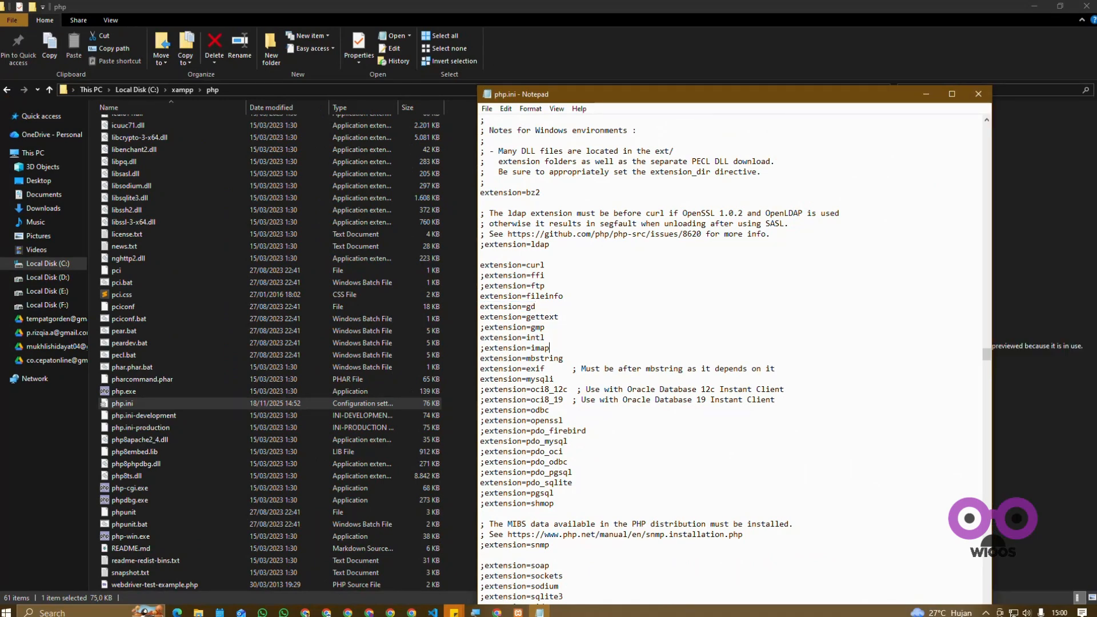
{"action": "left_click", "coordinate": [978, 94]}
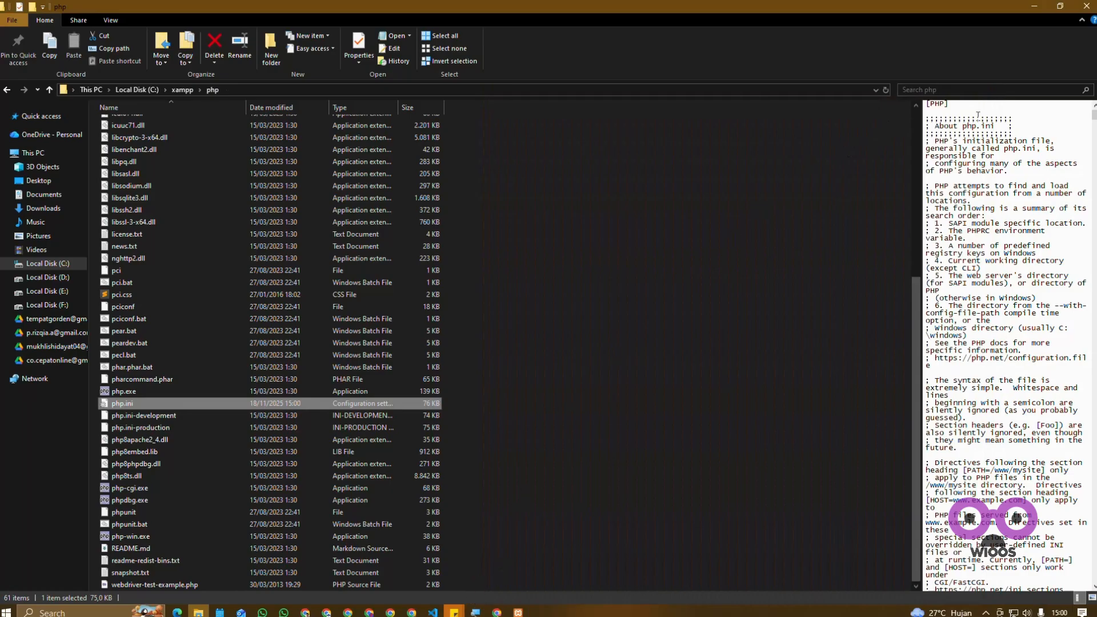
Step: Minimize File Explorer and restart both Apache and MySQL in the XAMPP Control Panel
{"action": "left_click", "coordinate": [1034, 6]}
{"action": "left_click", "coordinate": [518, 612]}
{"action": "left_click", "coordinate": [370, 135]}
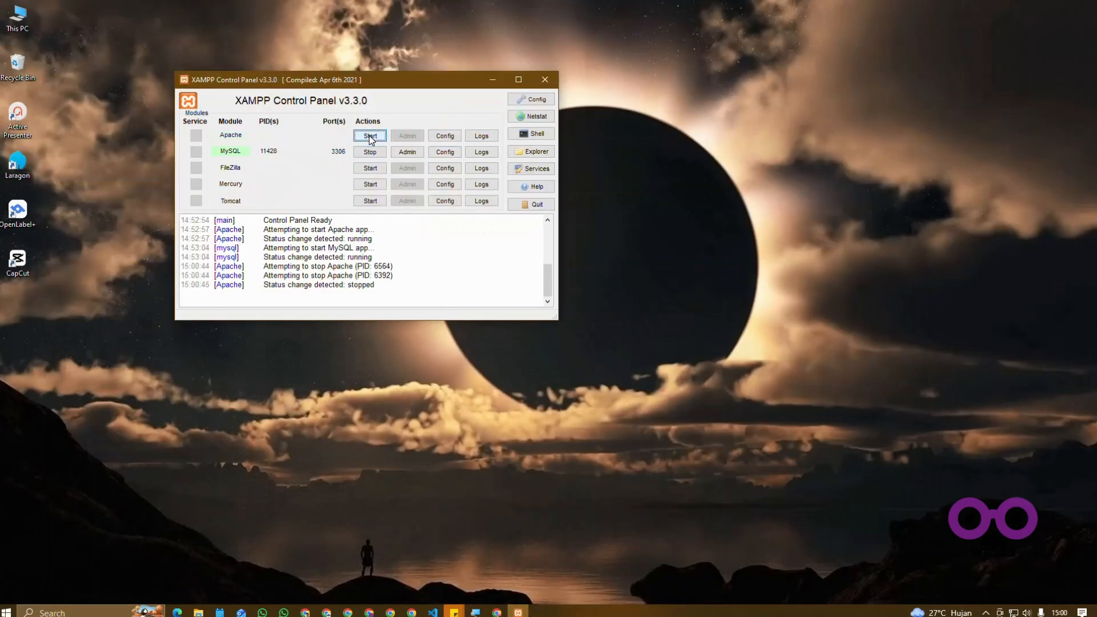
{"action": "left_click", "coordinate": [370, 152]}
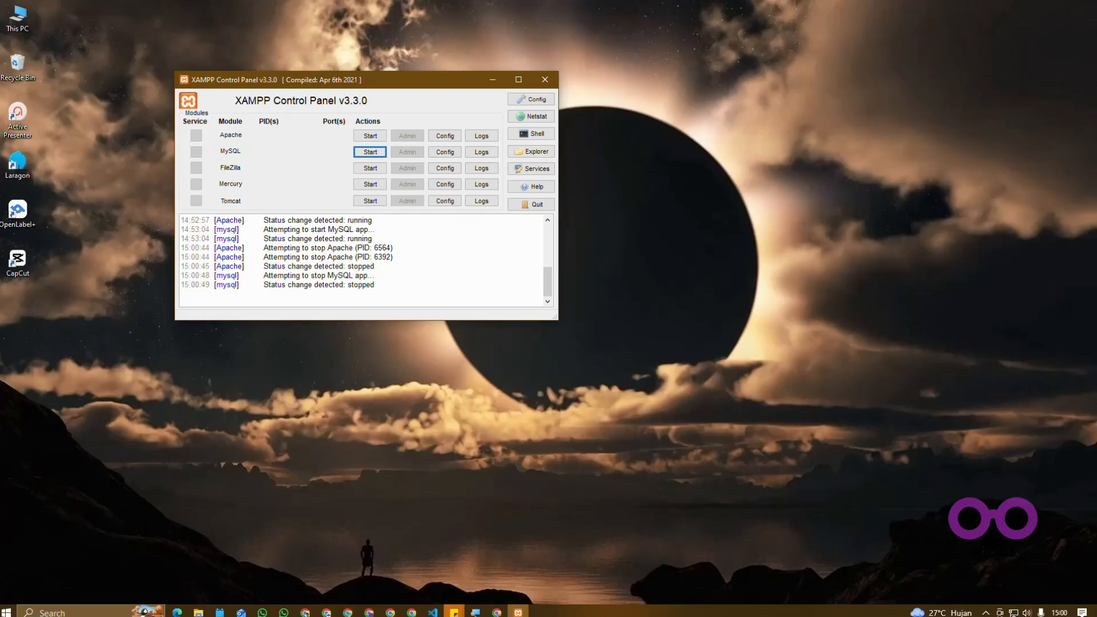
{"action": "left_click", "coordinate": [370, 136]}
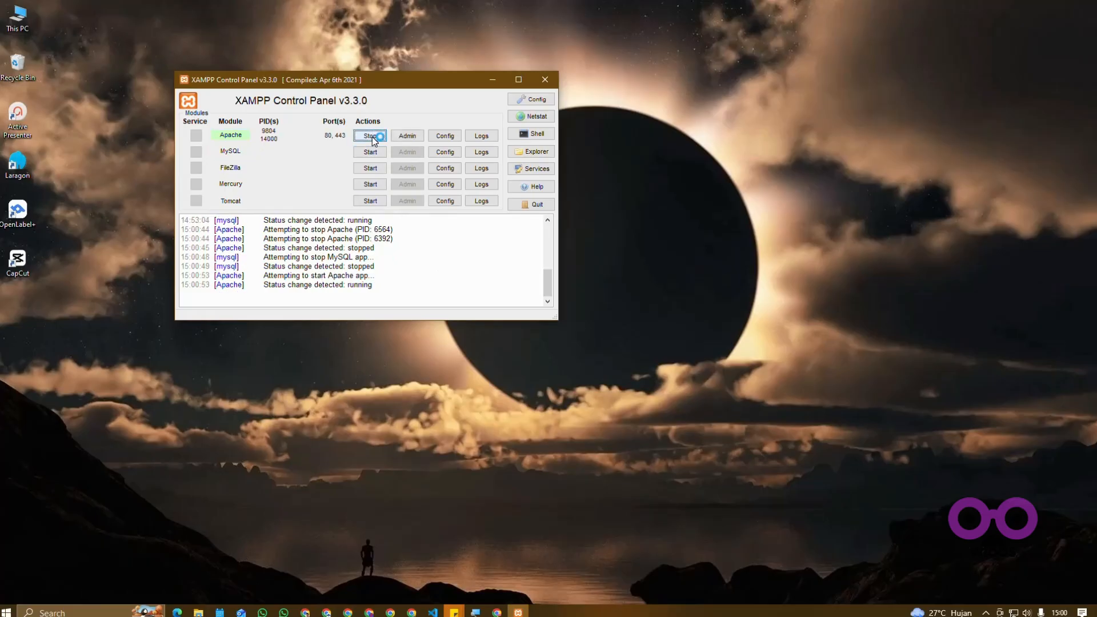
{"action": "left_click", "coordinate": [368, 150]}
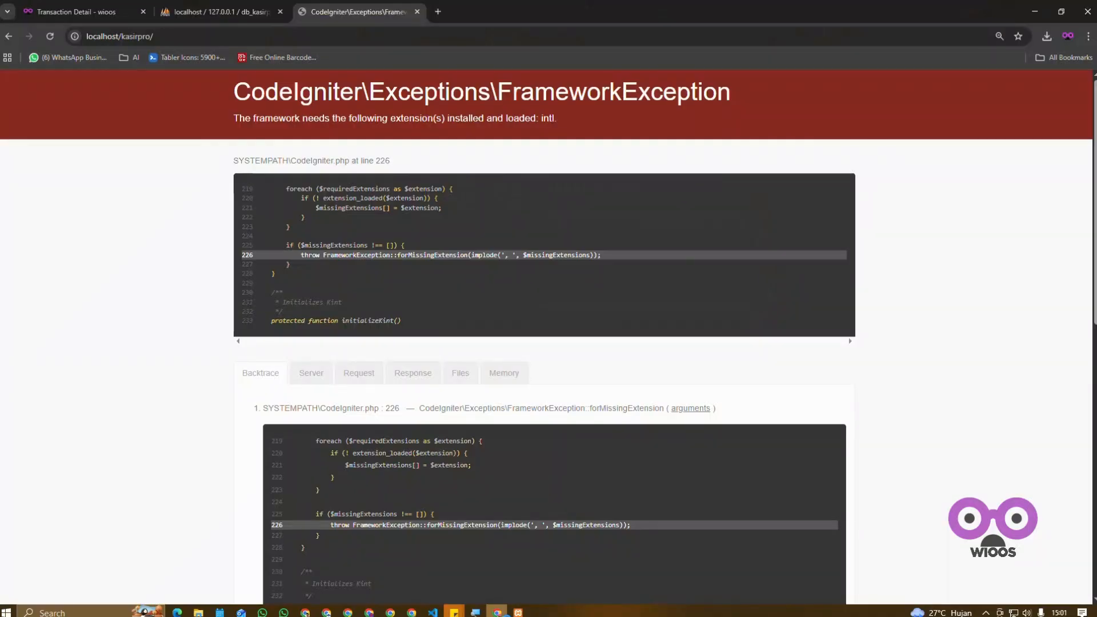
Step: Reload localhost/kasirpro in Chrome and enter superadmin as the username in the login form
{"action": "left_click", "coordinate": [50, 36]}
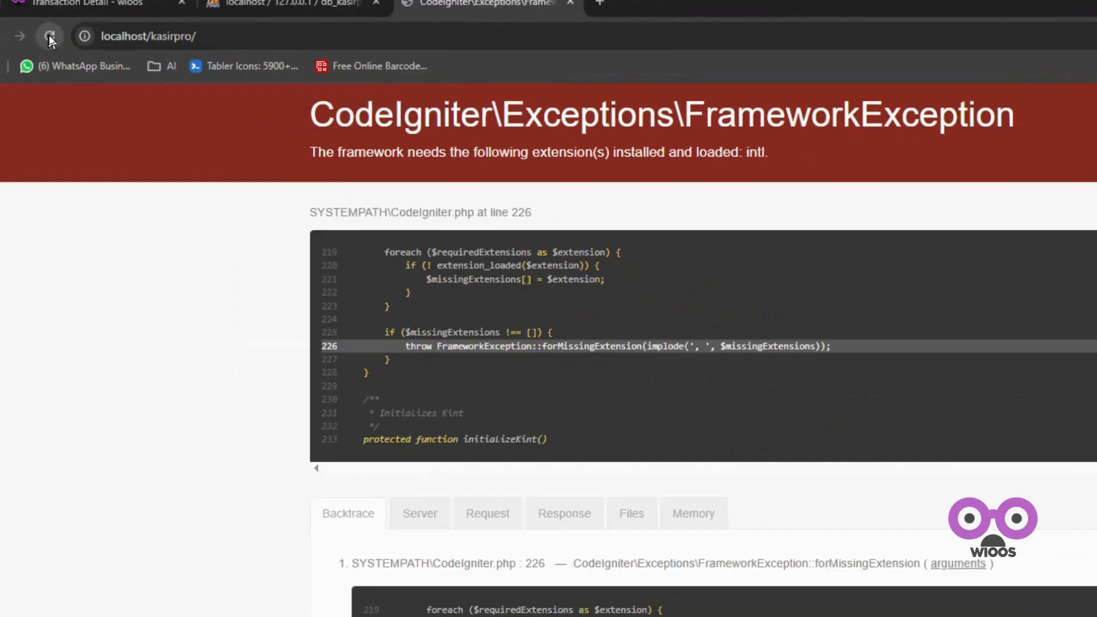
{"action": "left_click", "coordinate": [50, 37]}
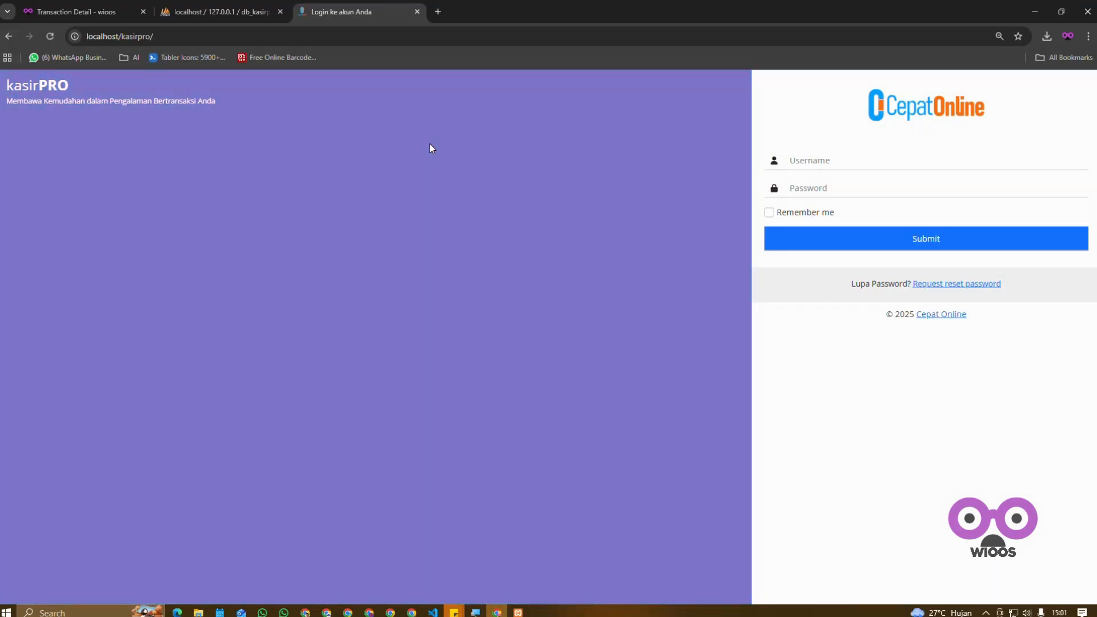
{"action": "left_click", "coordinate": [870, 164]}
{"action": "type", "text": "kasir"}
{"action": "key", "text": "BackSpace"}
{"action": "key", "text": "BackSpace"}
{"action": "key", "text": "BackSpace"}
{"action": "key", "text": "BackSpace"}
{"action": "key", "text": "BackSpace"}
{"action": "type", "text": "superadmin"}
{"action": "key", "text": "Tab"}
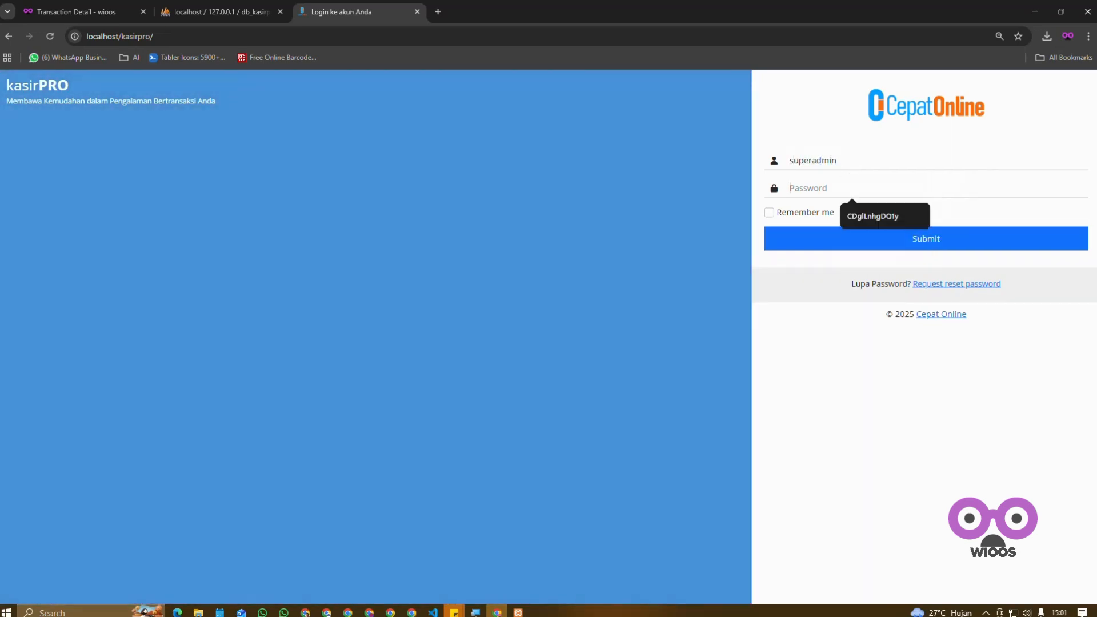
Step: Enter the account password, re-enter it after the first submission, and sign in to the KasirPro dashboard
{"action": "type", "text": "•••••"}
{"action": "left_click", "coordinate": [877, 239]}
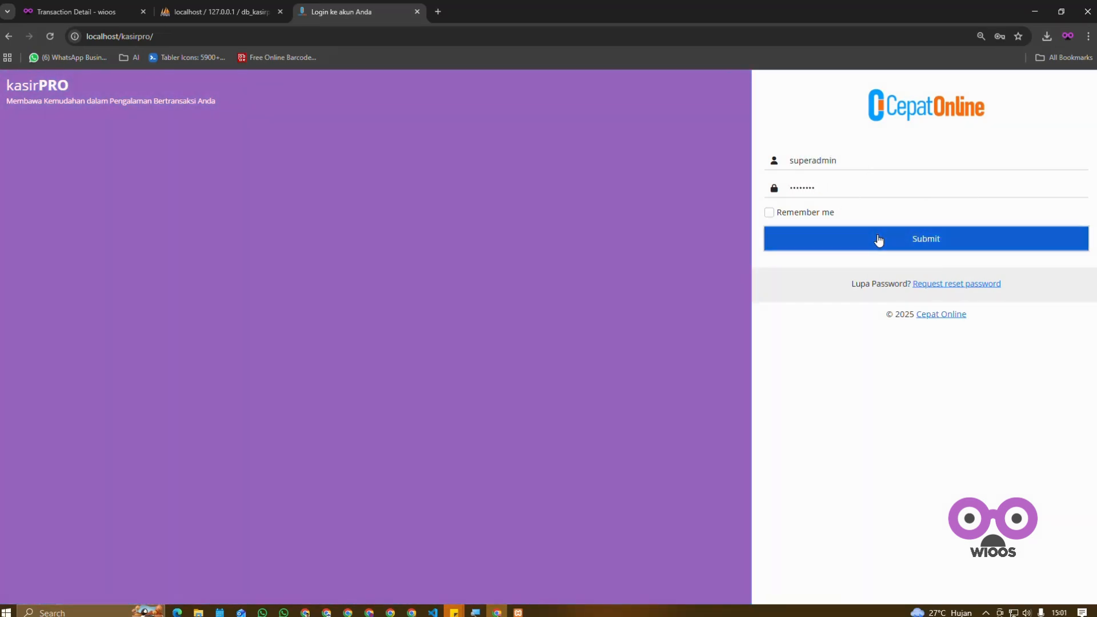
{"action": "left_click", "coordinate": [660, 361]}
{"action": "double_click", "coordinate": [803, 188]}
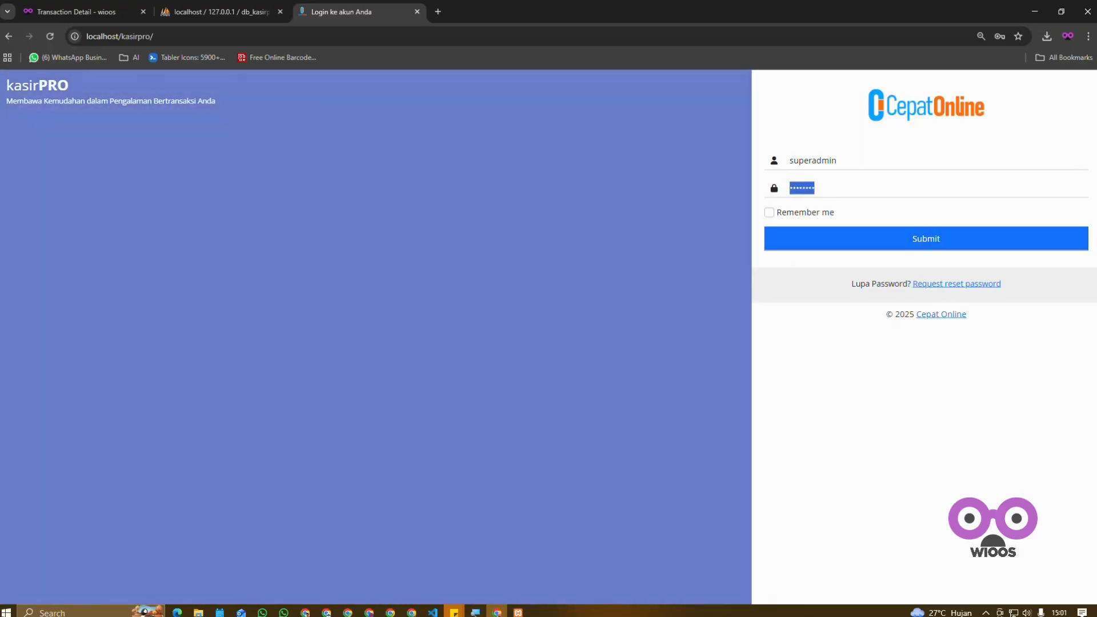
{"action": "type", "text": "••••••••"}
{"action": "key", "text": "Return"}
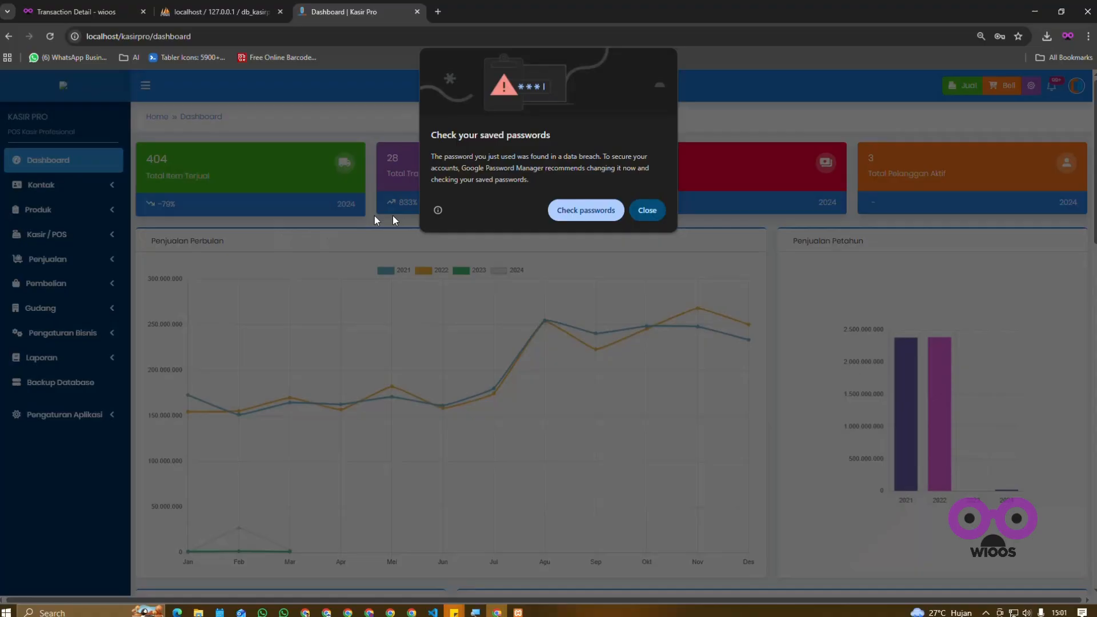
{"action": "left_click", "coordinate": [647, 210]}
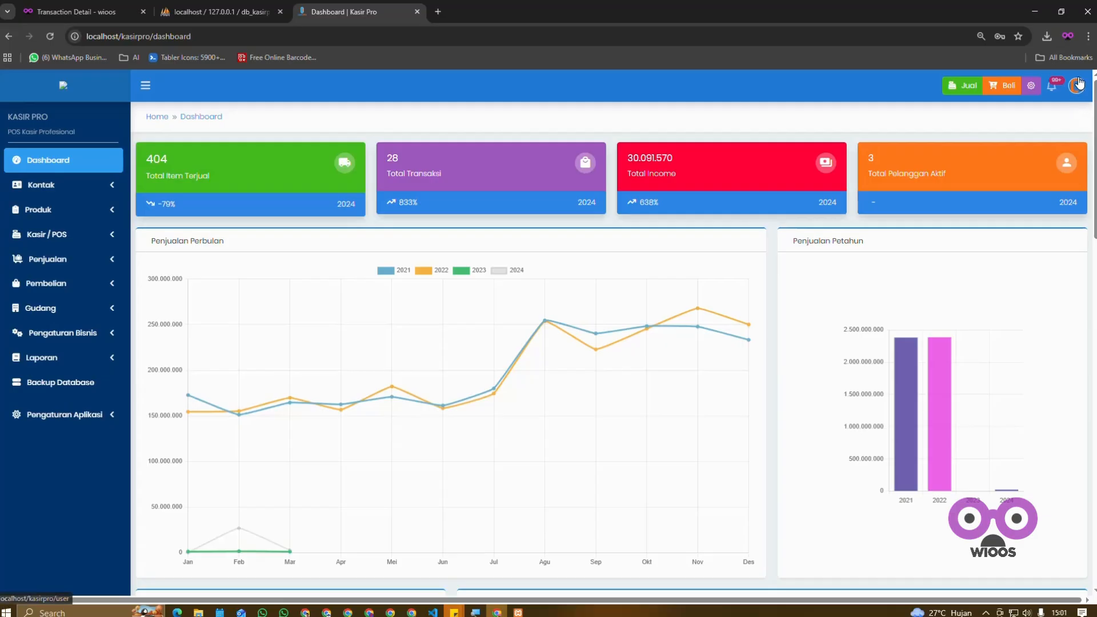
Step: Log out of the superadmin account and switch to the XAMPP Control Panel
{"action": "left_click", "coordinate": [1077, 85]}
{"action": "left_click", "coordinate": [980, 262]}
{"action": "left_click", "coordinate": [516, 611]}
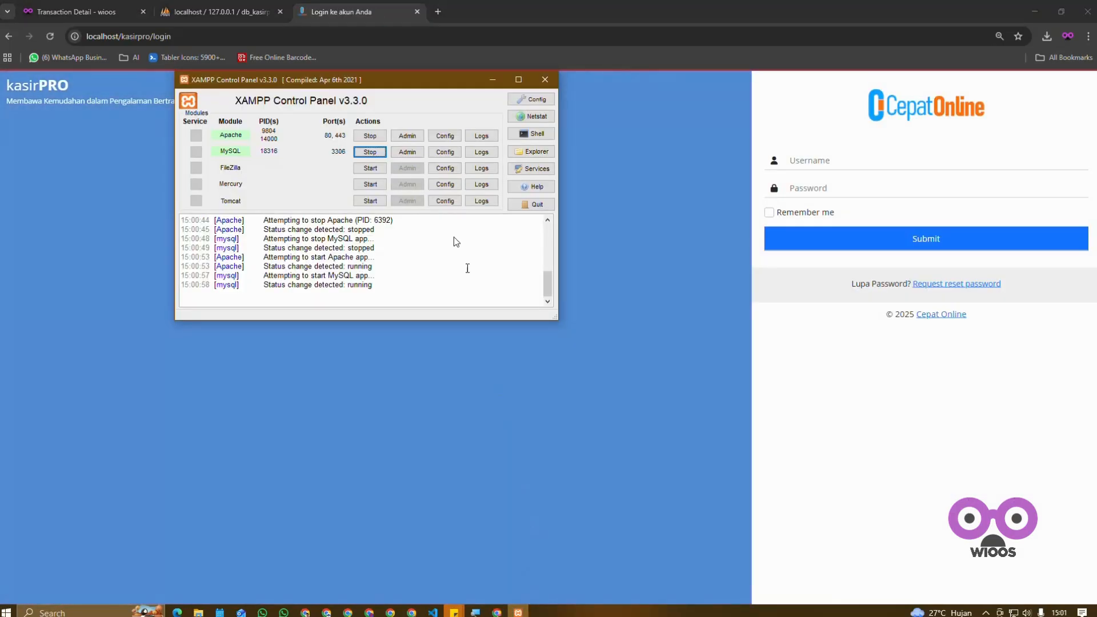